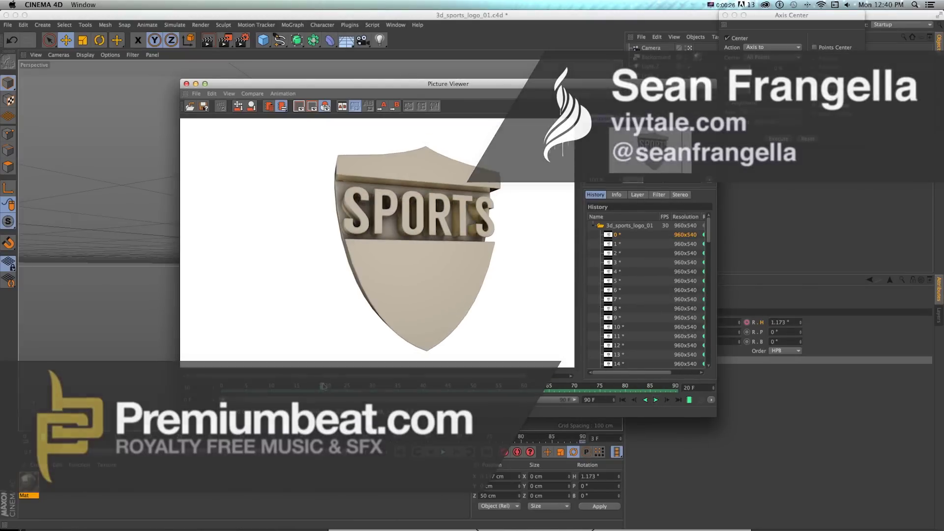
Scrub the shield logo animation to frame 11, leave the scene camera and view the shield and camera setup from an angle.
drag(216, 84, 943, 108)
click(252, 402)
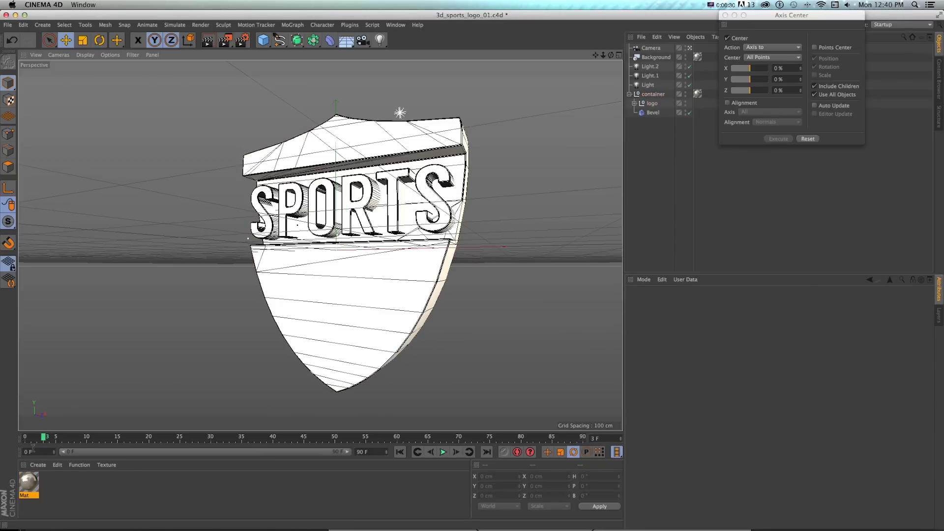
drag(44, 439, 93, 441)
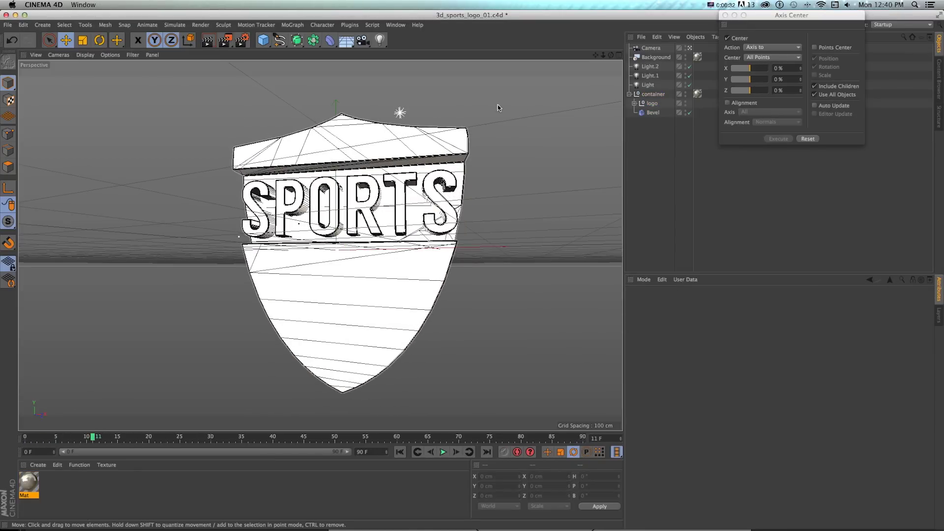
click(689, 48)
alt+drag(378, 163, 240, 287)
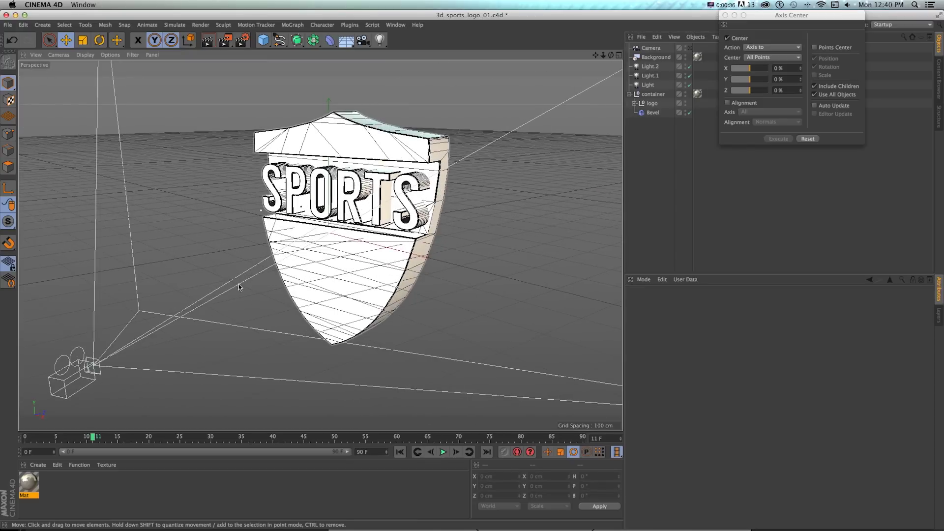
Examine the reflectance settings of the Mat material in the Material Editor and close the editor.
click(30, 480)
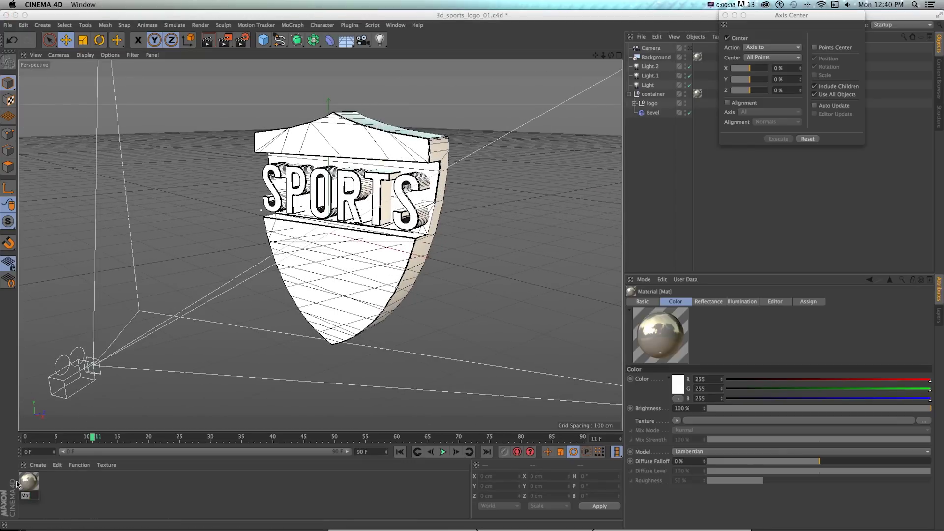
double_click(27, 484)
drag(155, 70, 201, 73)
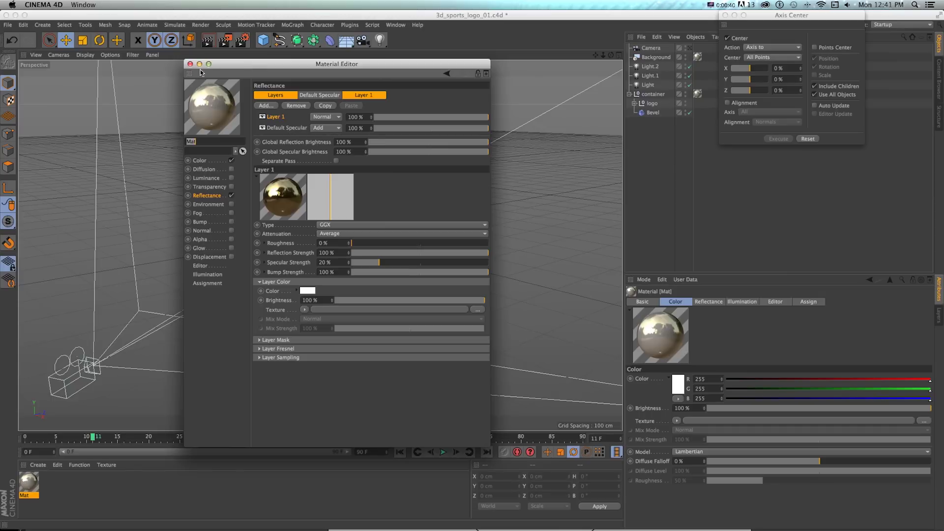
click(190, 64)
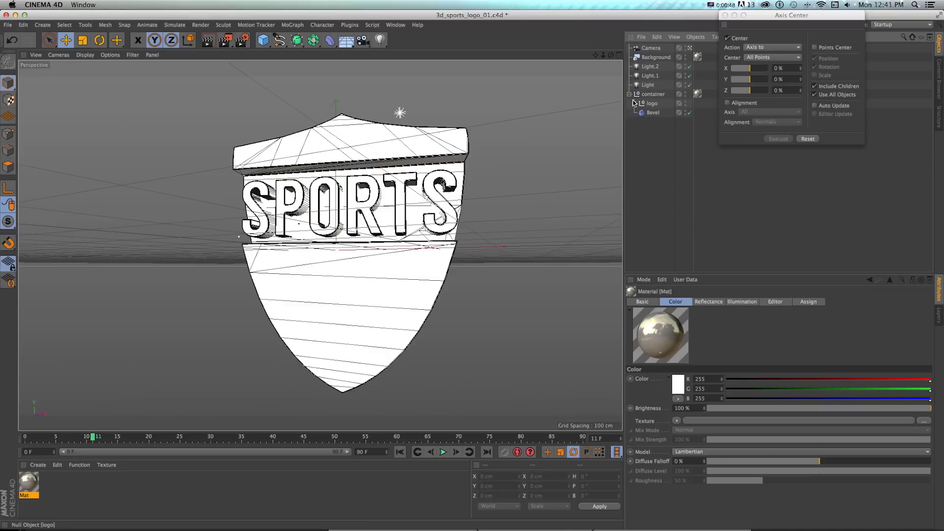
Expand the logo null's object hierarchy and scrub the animation through the scene camera to frame 82.
click(634, 103)
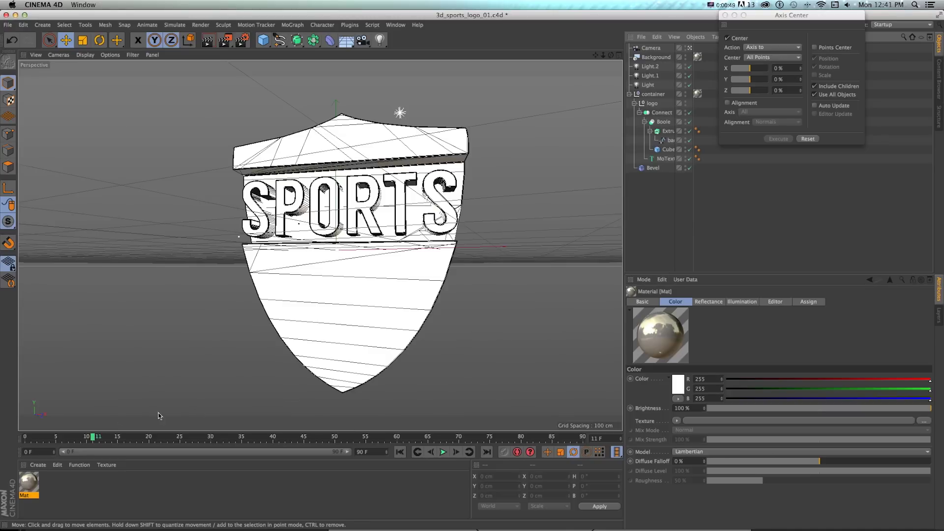
click(56, 437)
drag(55, 437, 534, 418)
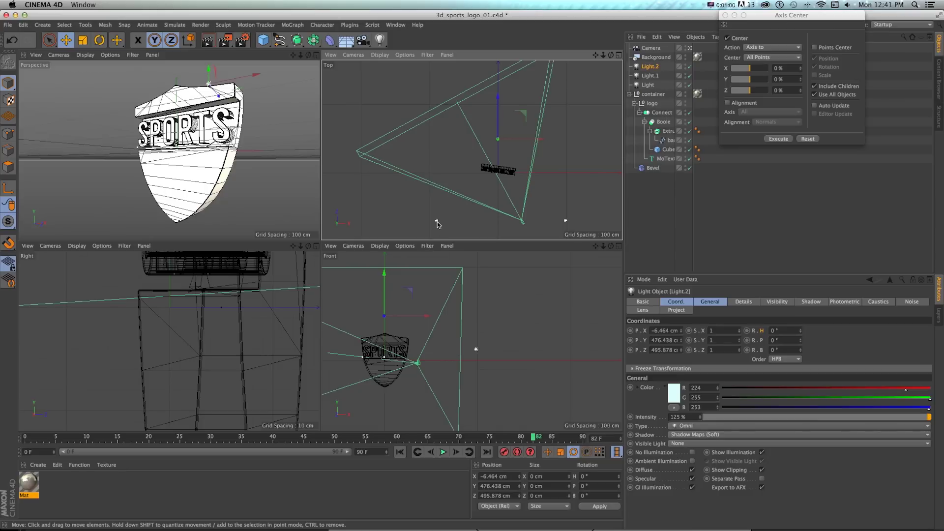
Examine the placement of the two front lights and the rear light around the shield in the top view.
click(436, 222)
shift+click(565, 223)
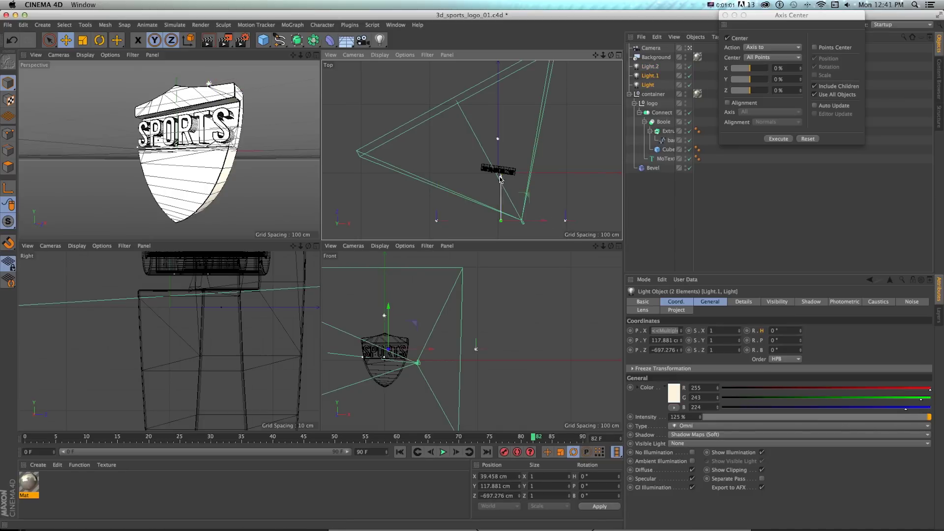
shift+click(499, 138)
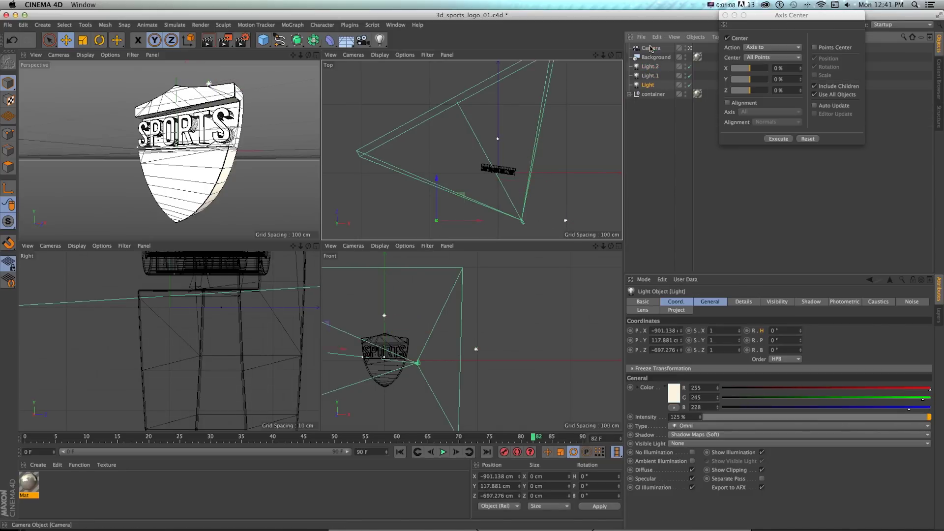
Copy the camera, background and three lights into a new project and show it in the four-view layout.
shift+click(650, 48)
key(super+n)
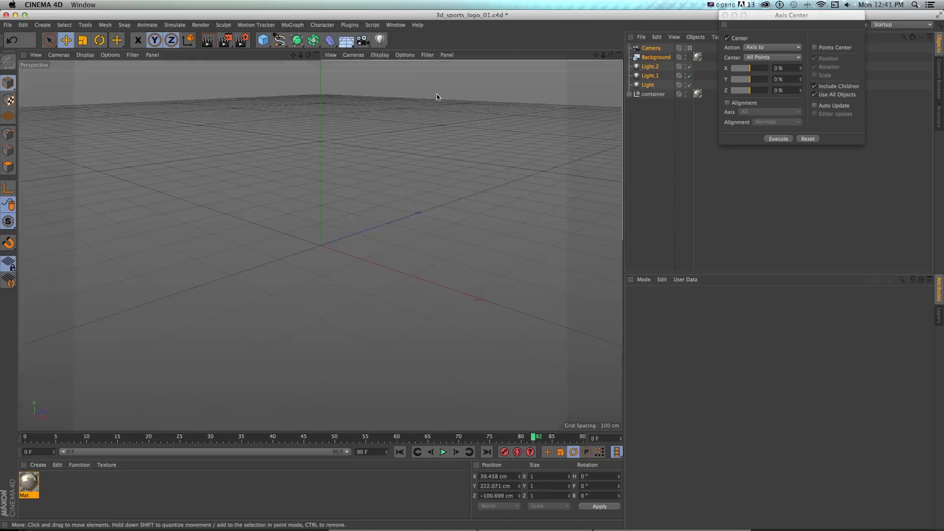
key(super+v)
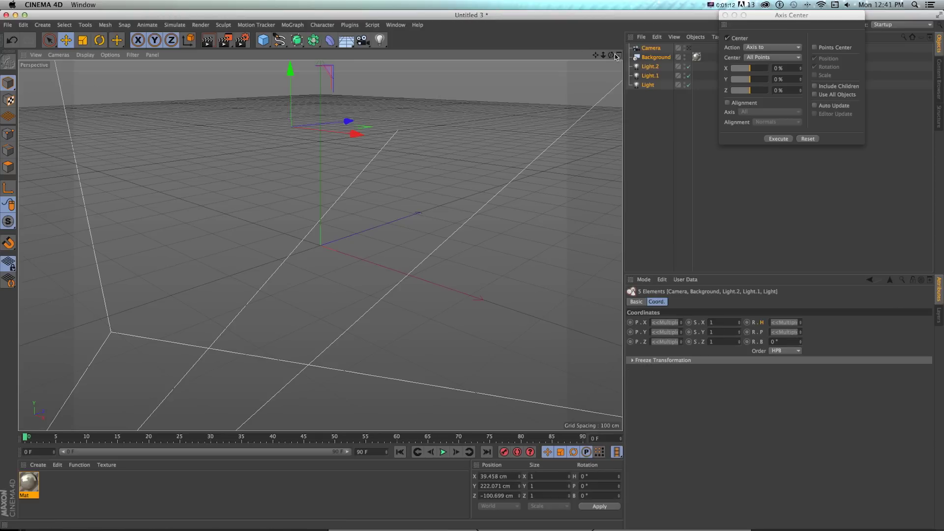
middle_click(514, 73)
scroll(467, 156, up, 5)
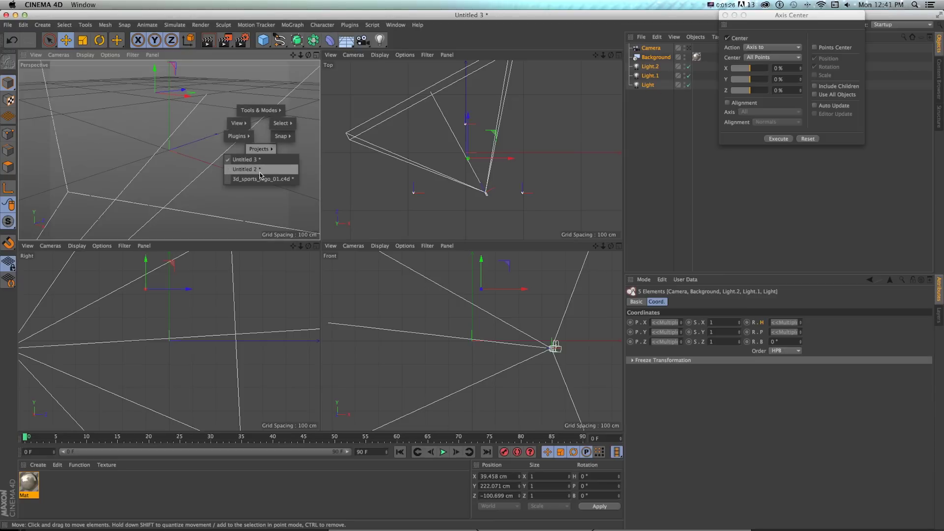
Return to the 3d_sports_logo_01.c4d project and switch from it to the Untitled 2 project.
click(265, 178)
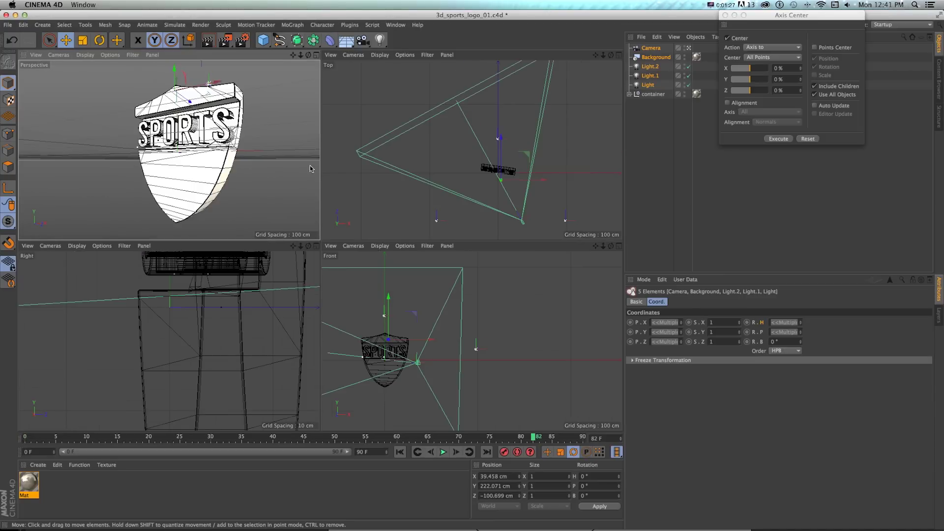
key(v)
mouse_move(225, 160)
click(211, 180)
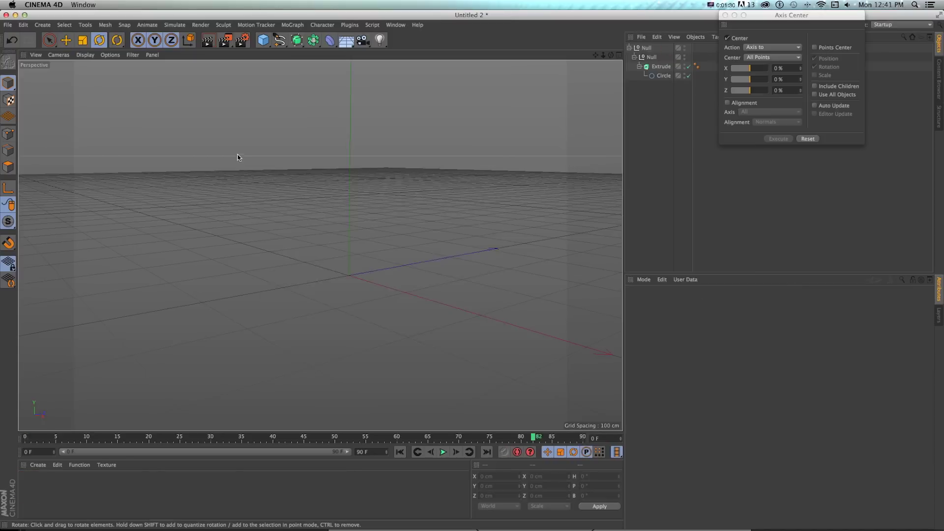
Switch to Adobe Illustrator and examine the finished shield outline in badge_icon.ai.
key(super+Tab)
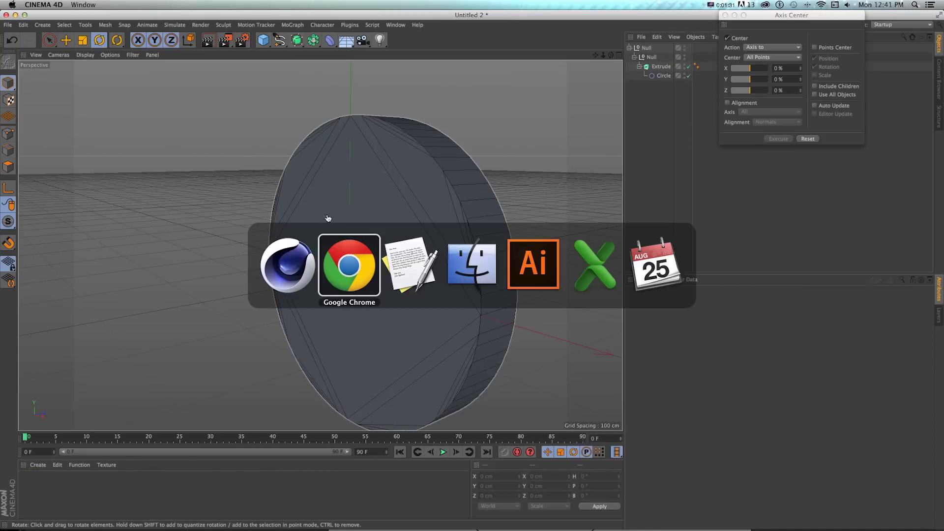
click(543, 261)
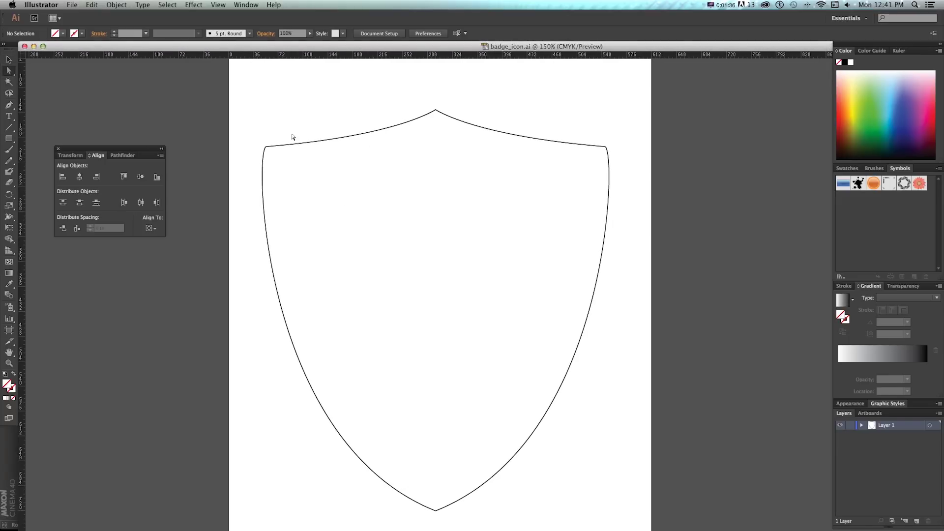
drag(252, 84, 667, 517)
key(v)
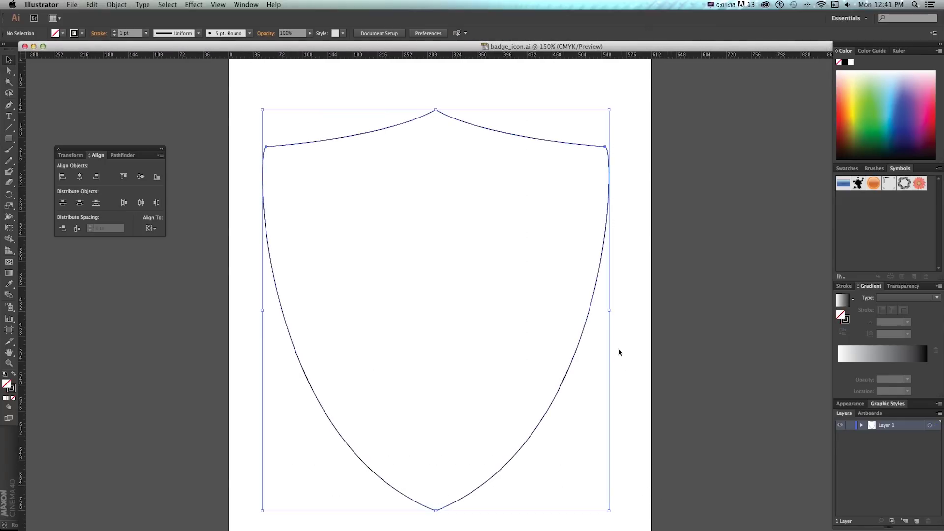
click(618, 347)
drag(565, 313, 569, 316)
key(super+minus)
drag(522, 269, 519, 282)
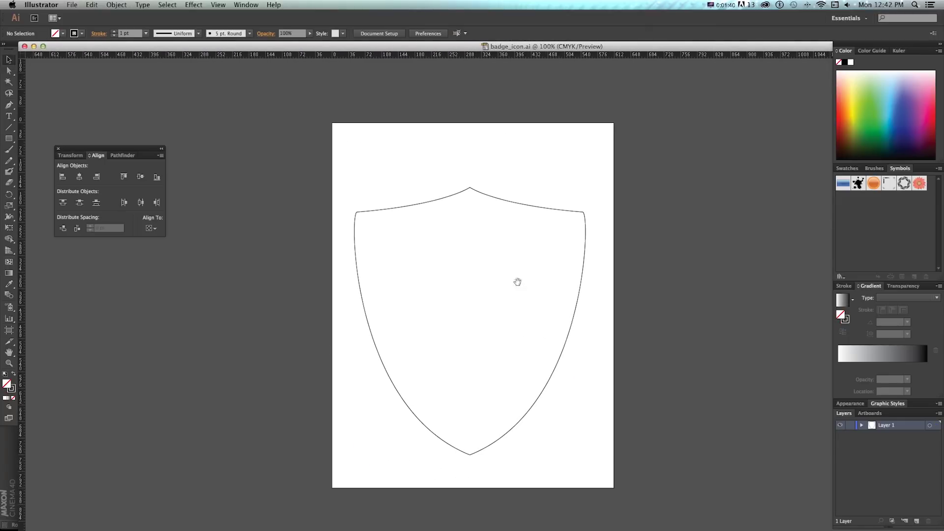
key(z)
click(473, 286)
key(v)
drag(576, 215, 487, 185)
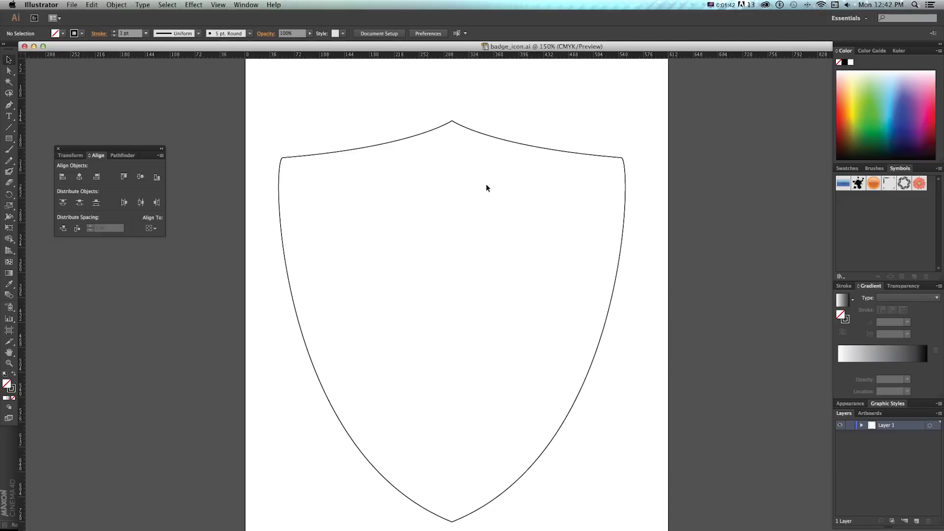
drag(530, 154, 524, 131)
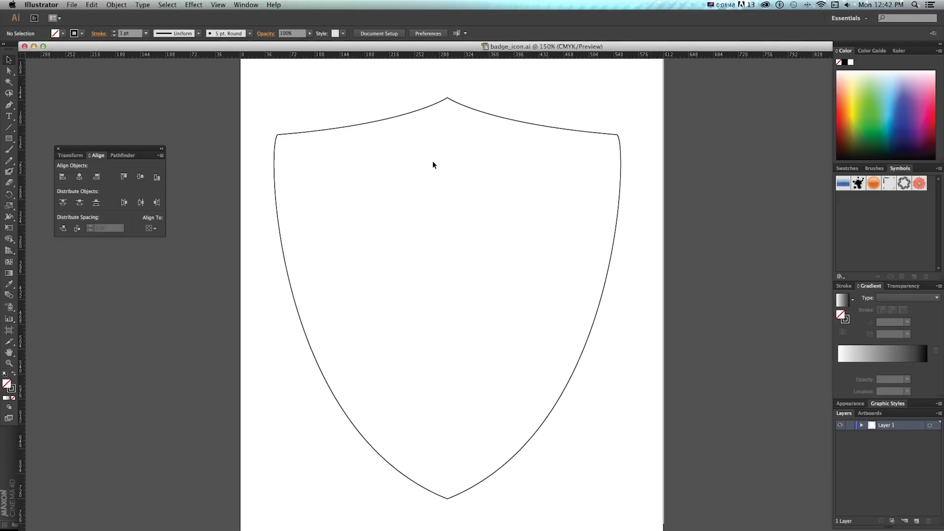
Create a new one-artboard Letter document of 612 × 792 pt with the Print profile.
key(super+n)
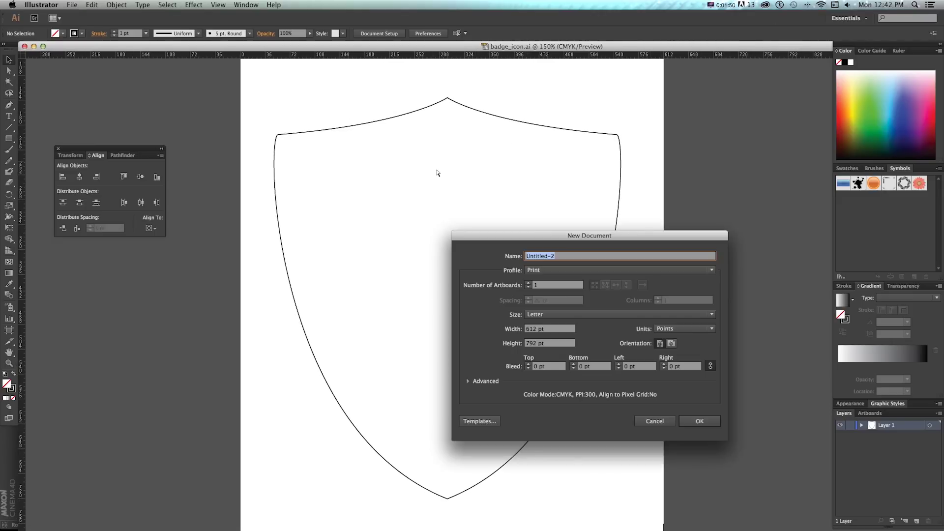
key(Return)
drag(474, 217, 379, 211)
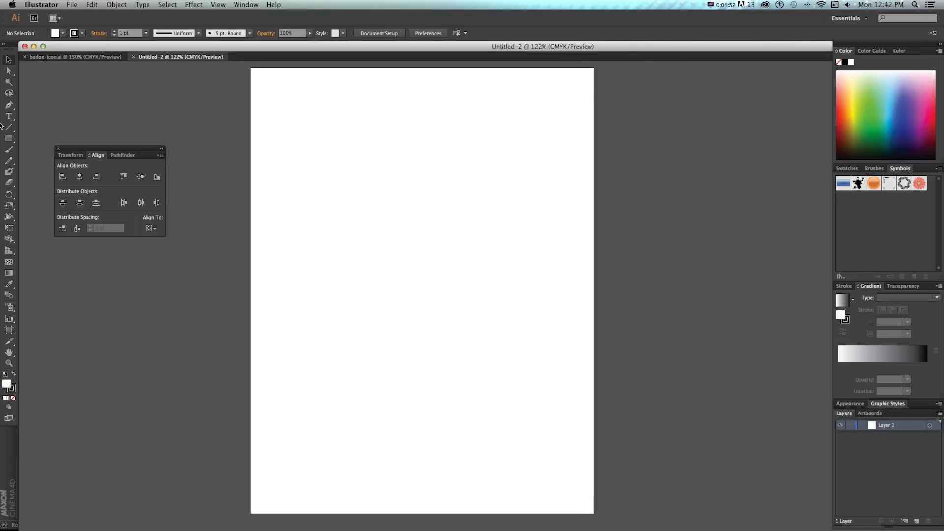
Draw the right half of a shield, about 552 pt tall, with the Pen tool through top, upper-corner and bottom anchor points.
click(9, 105)
click(418, 134)
drag(554, 181, 655, 196)
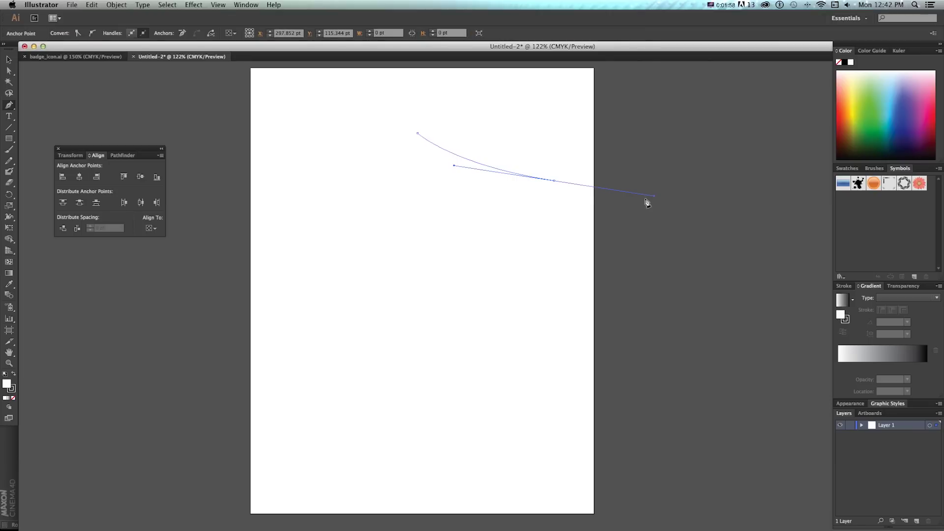
drag(512, 284, 319, 521)
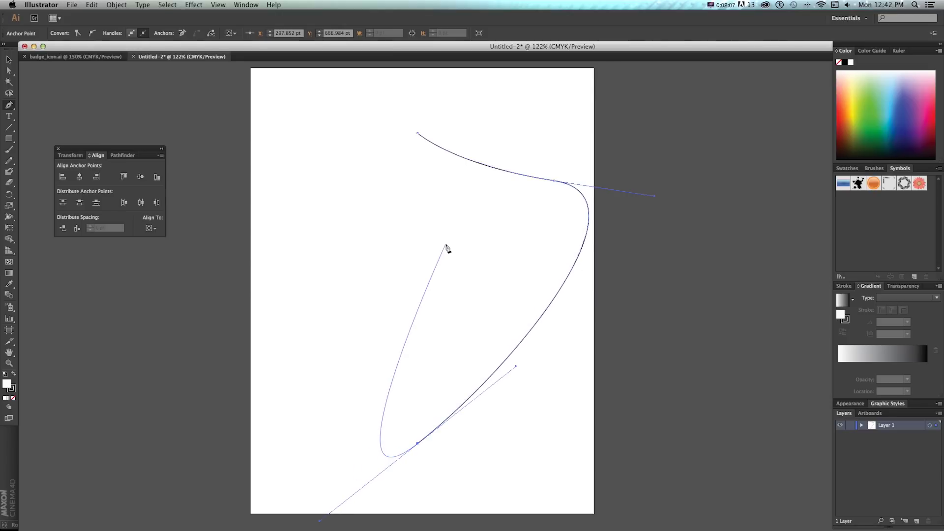
Adjust the half shield's direction handles to form a sharp upper corner, a fuller side curve and a shallower top curve.
key(a)
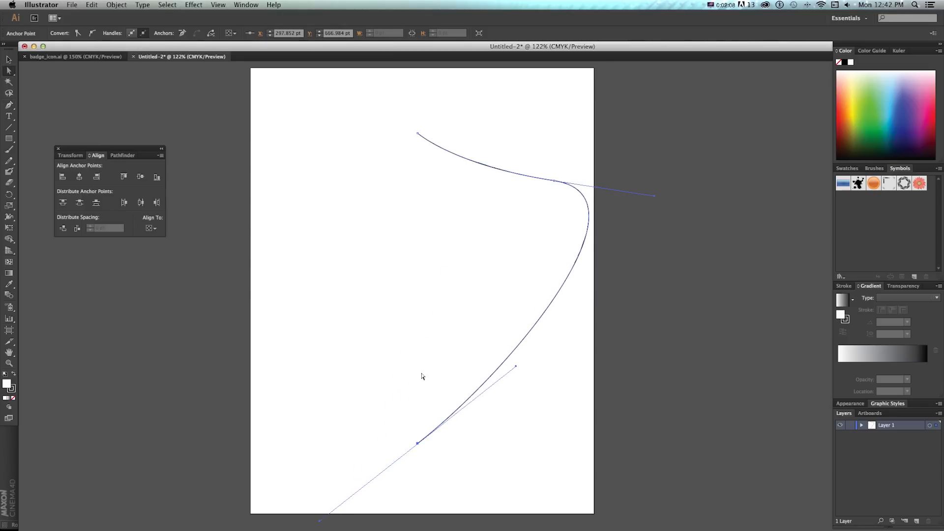
click(555, 181)
drag(656, 196, 560, 181)
click(417, 443)
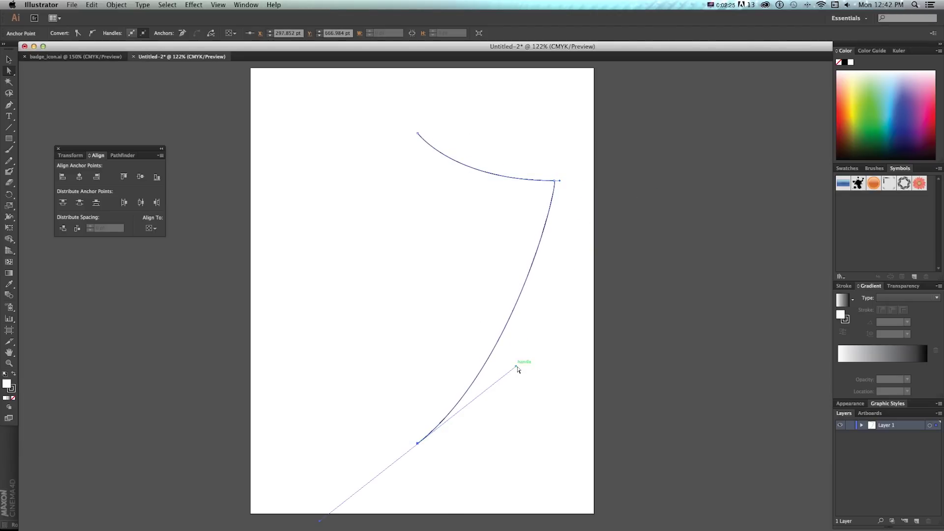
drag(518, 370, 559, 347)
drag(403, 153, 426, 117)
drag(454, 181, 453, 171)
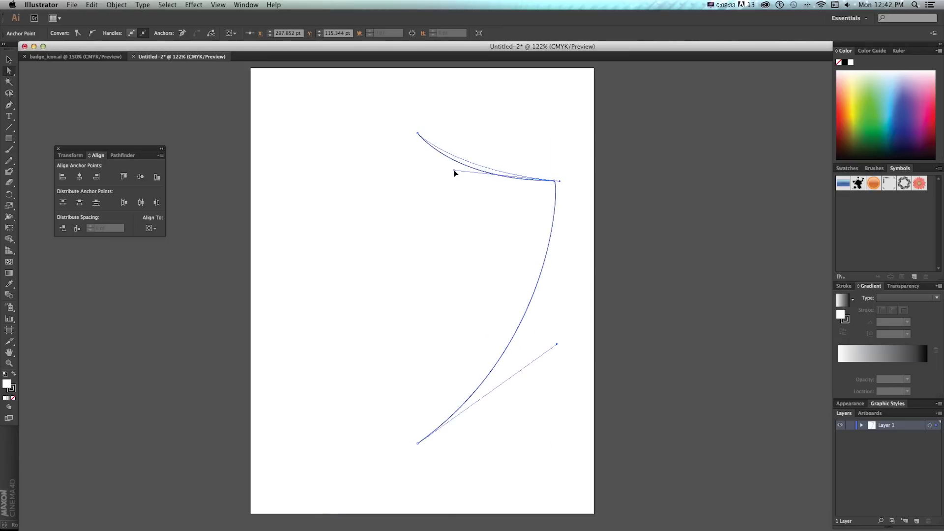
Duplicate the half-shield path, placing the copy level with the original and about 161 pt to its left.
key(v)
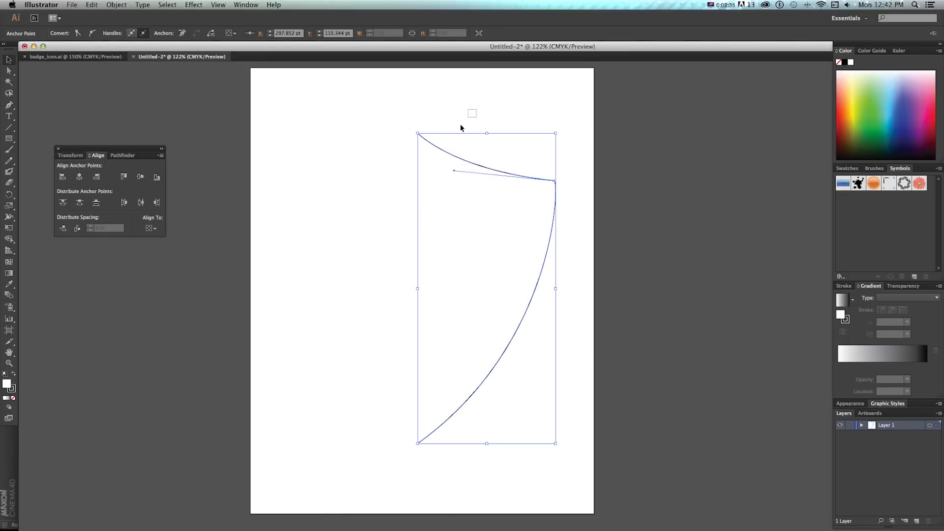
click(451, 150)
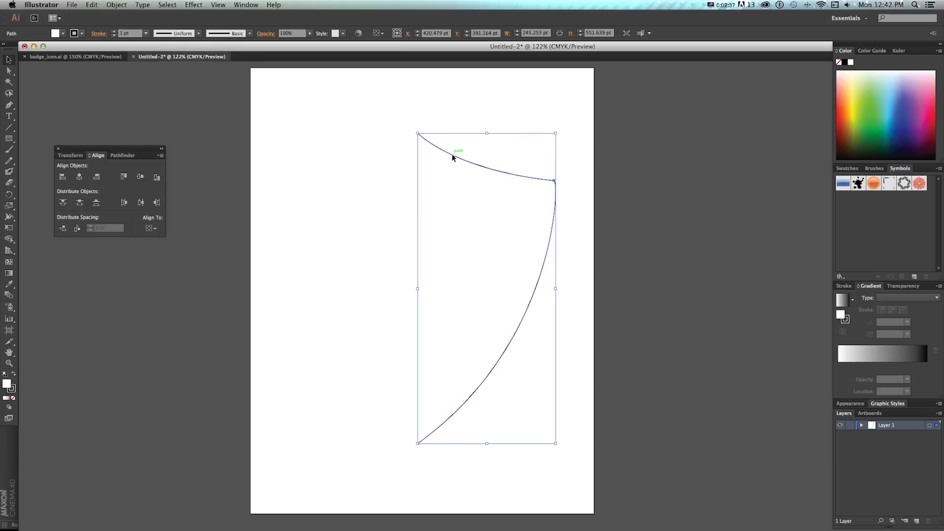
alt+drag(452, 154, 362, 154)
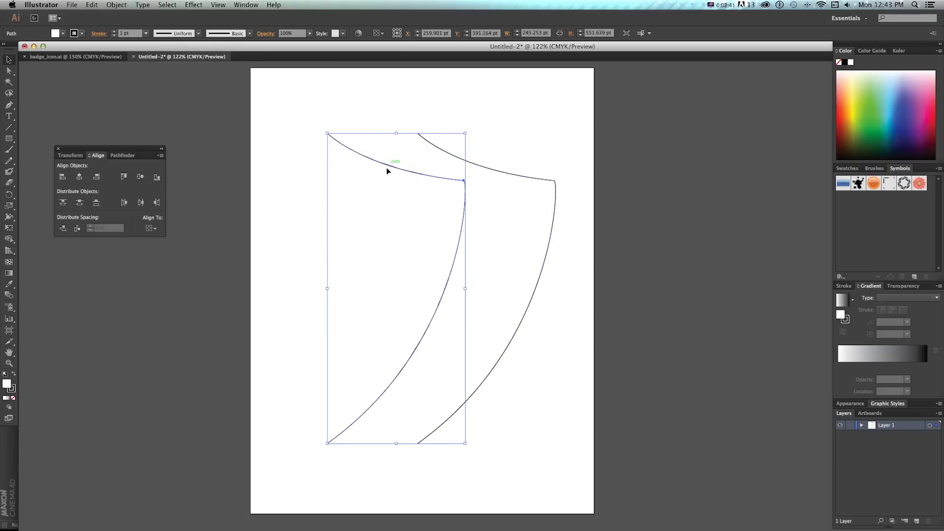
Reflect the copied half shield across the vertical axis so it faces left.
click(116, 4)
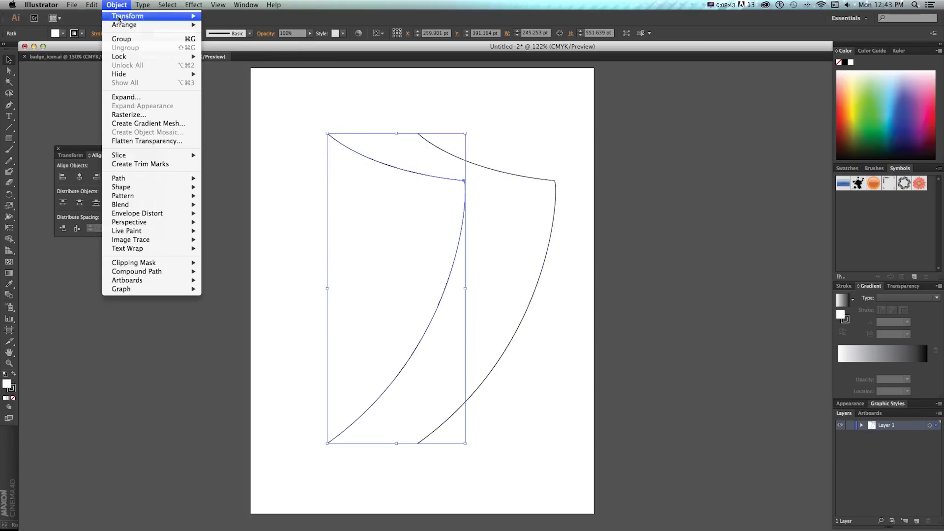
mouse_move(147, 15)
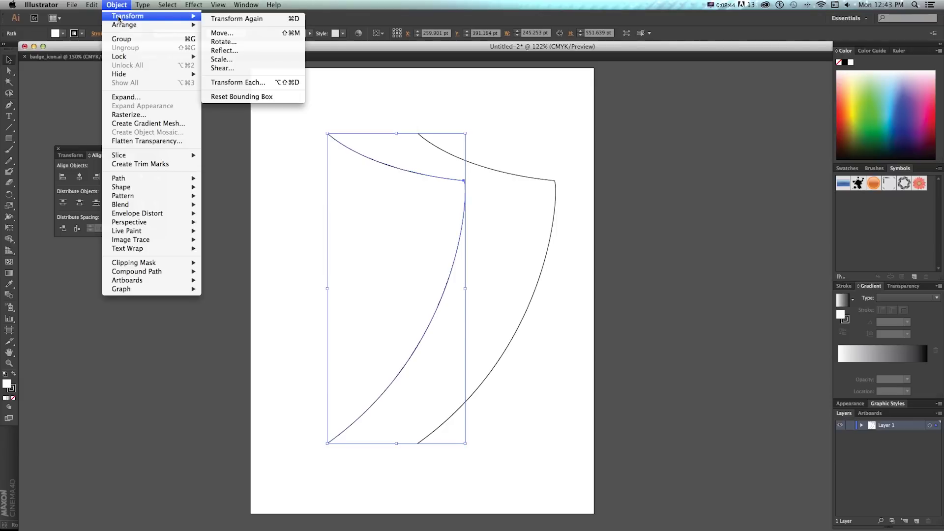
click(224, 50)
click(637, 394)
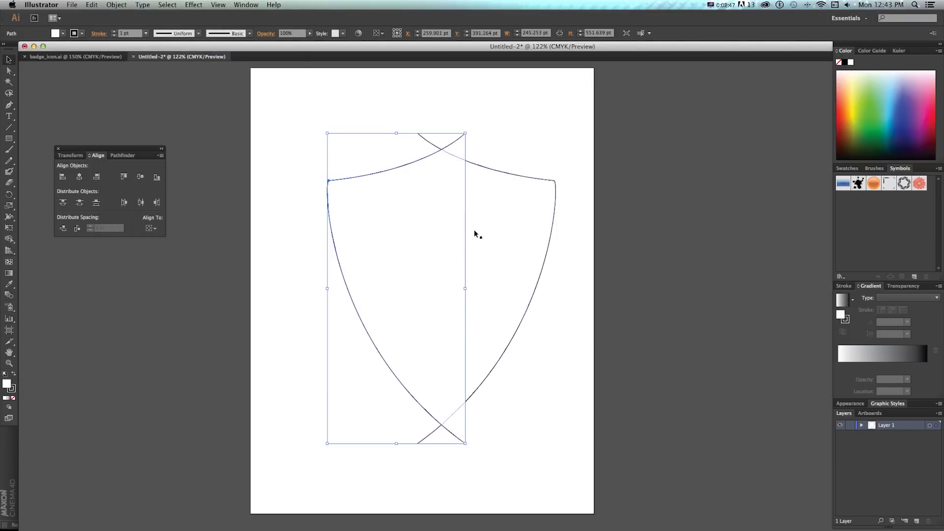
Remove the fill from both shield halves and move the left half until the top and bottom points meet at the centre.
drag(516, 97, 340, 216)
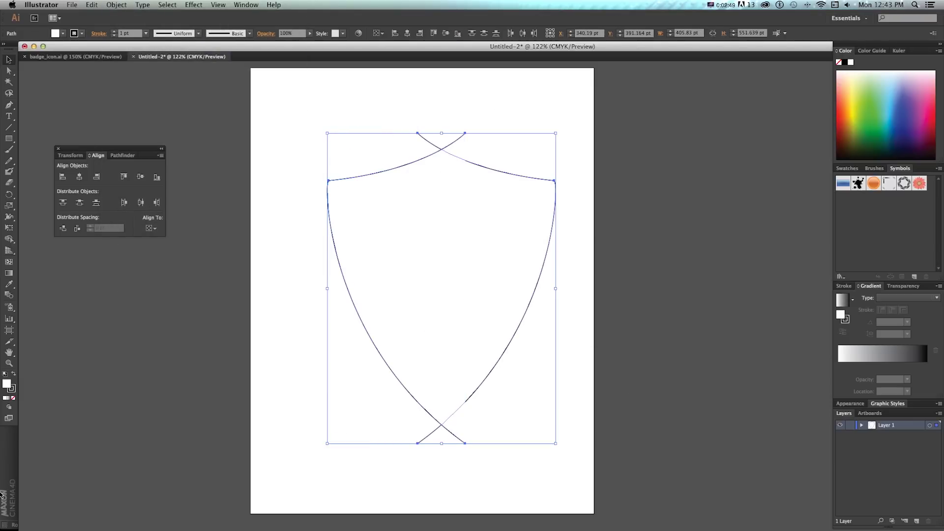
click(13, 397)
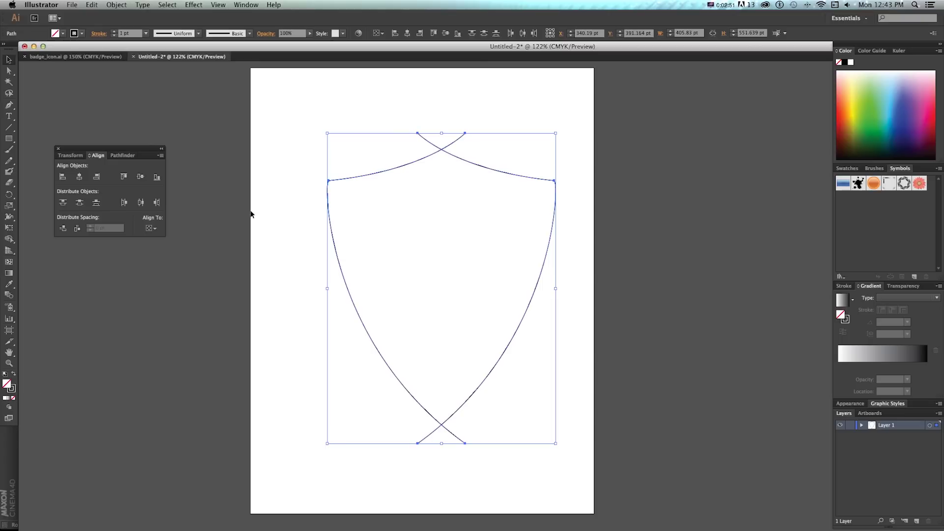
click(370, 129)
drag(419, 165, 369, 163)
key(z)
click(416, 152)
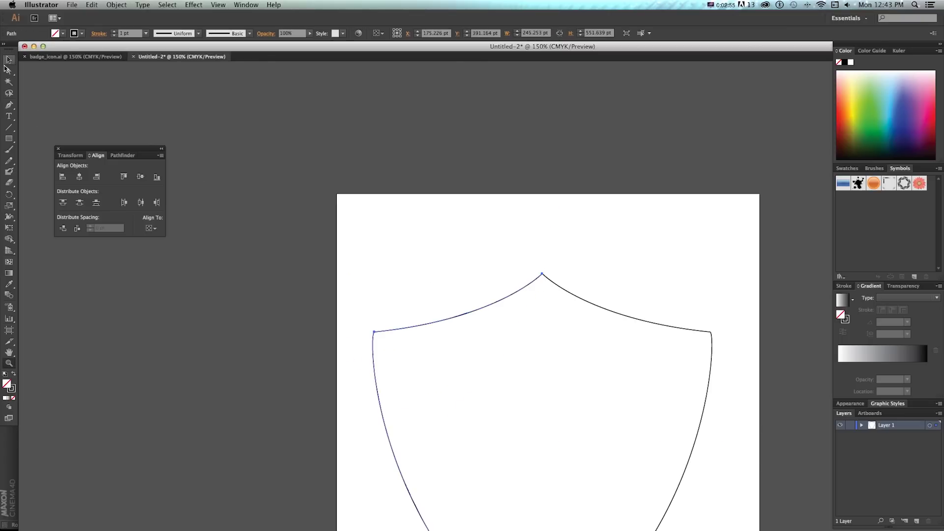
Select the two overlapping anchor points at the shield's top peak and join them.
click(7, 70)
drag(470, 205, 595, 320)
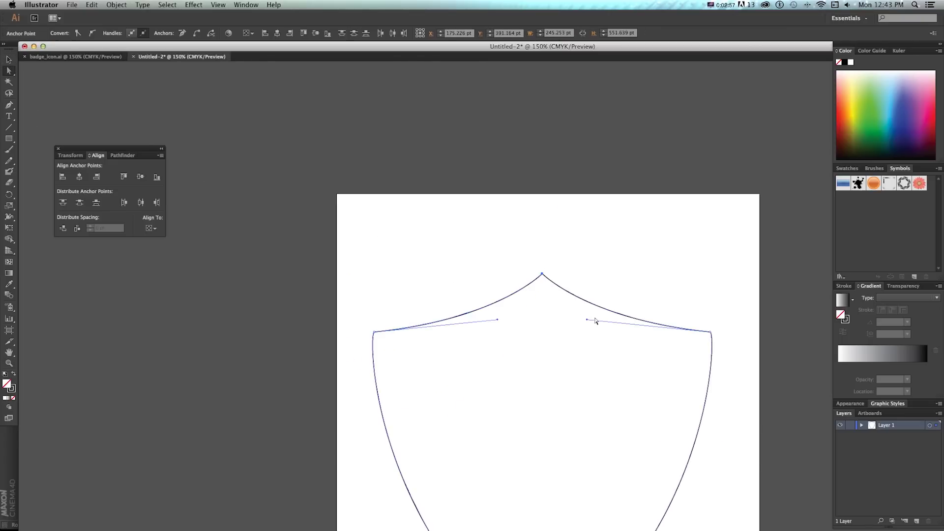
click(72, 6)
mouse_move(117, 5)
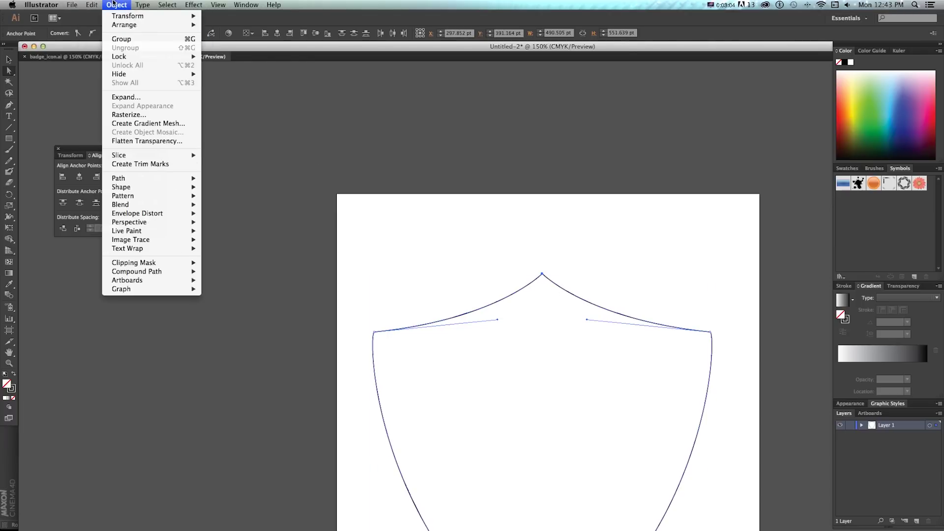
mouse_move(118, 178)
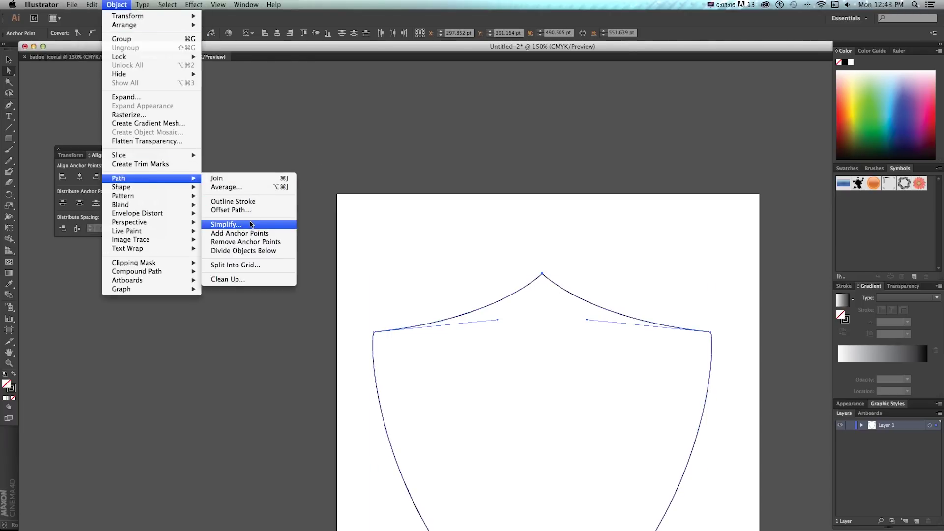
click(282, 170)
Join the two overlapping anchor points at the shield's bottom tip to close the outline.
drag(454, 267, 273, 38)
scroll(417, 383, down, 2)
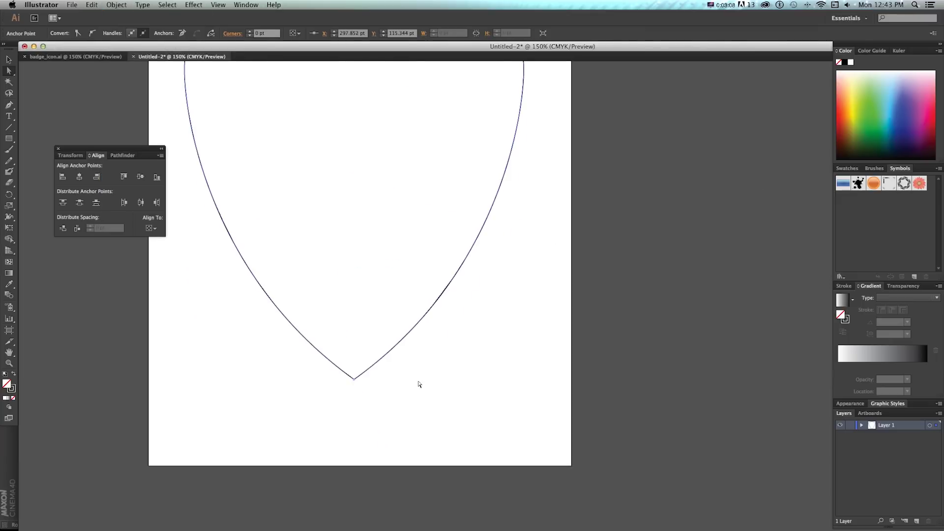
drag(415, 382, 279, 363)
scroll(406, 377, up, 3)
scroll(407, 377, left, 1)
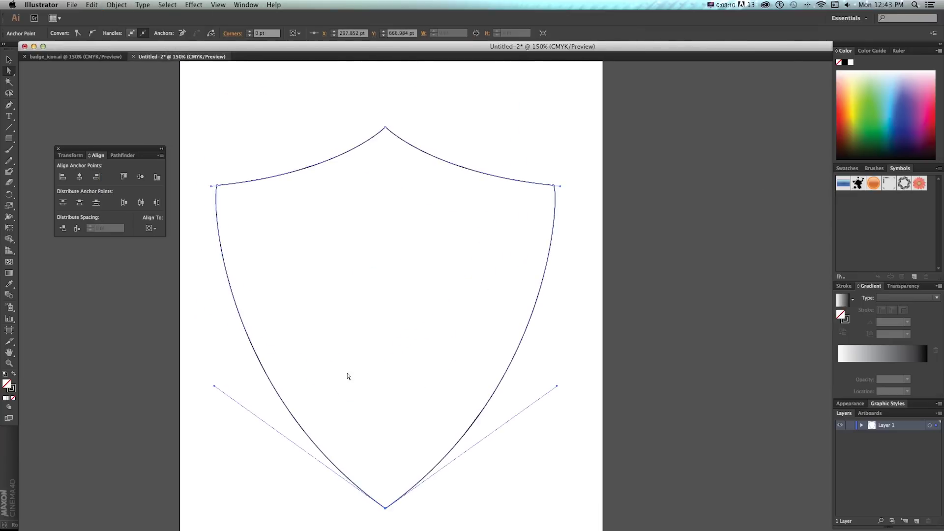
Swap the shield's fill and stroke so it has a solid black fill and no stroke.
key(shift+x)
key(v)
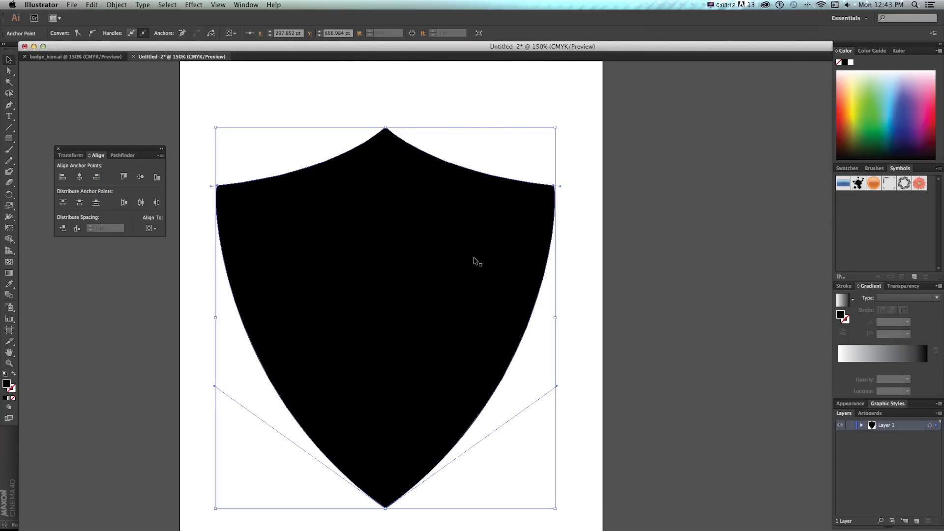
key(super+minus)
scroll(474, 246, down, 2)
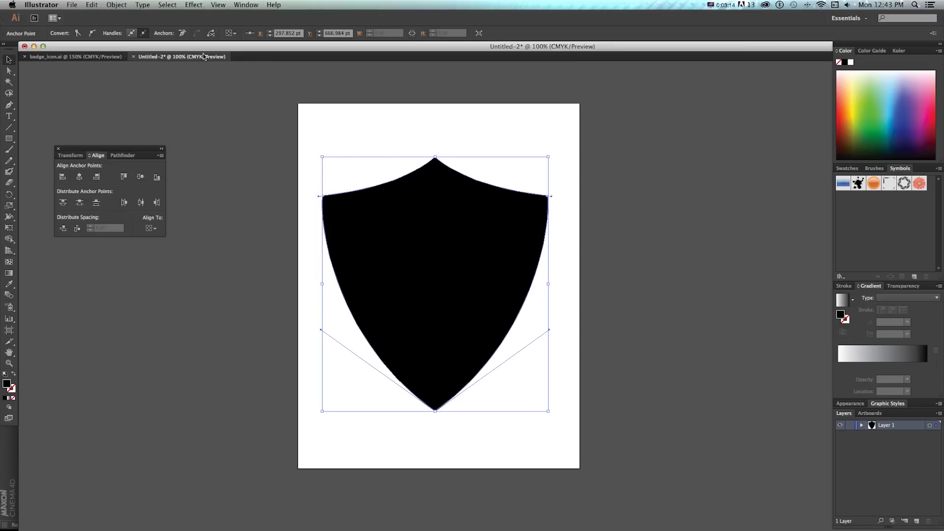
Save the shield document under the name badge_icon_02.ai in the _AI folder.
click(72, 5)
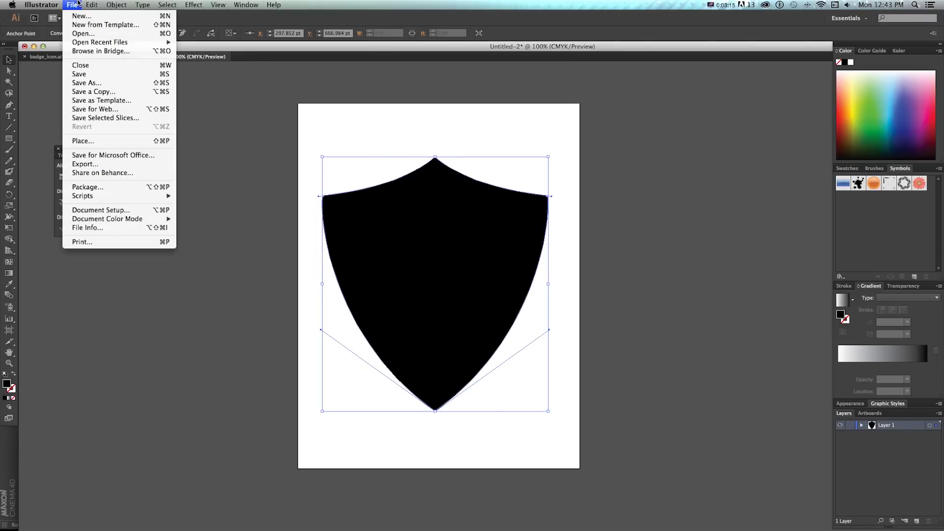
click(95, 84)
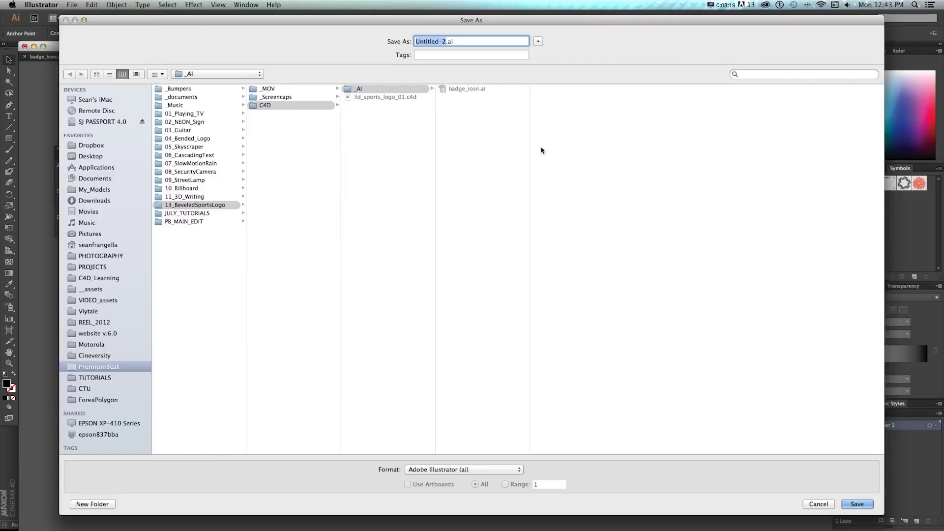
click(467, 89)
click(457, 41)
text(_02)
key(Return)
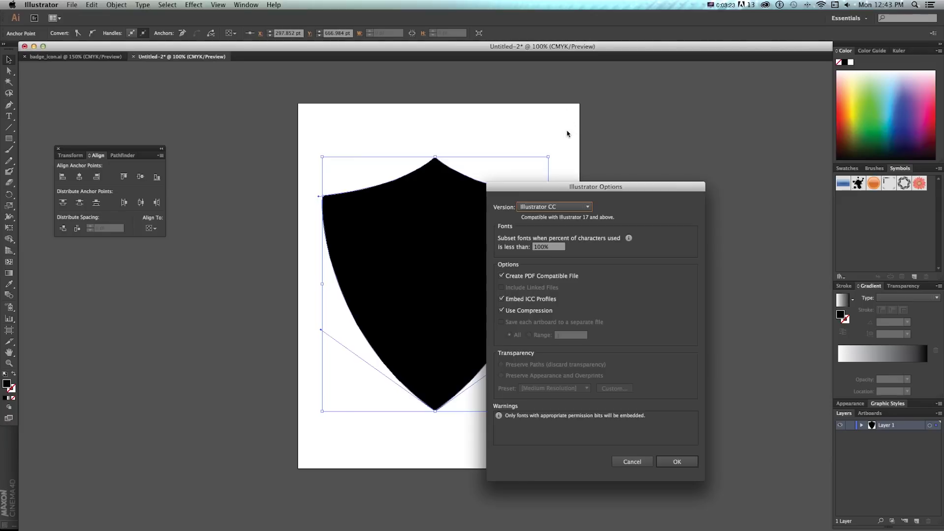
Choose Illustrator 8 as the file version for the saved shield and accept the save options.
drag(548, 187, 366, 122)
click(364, 143)
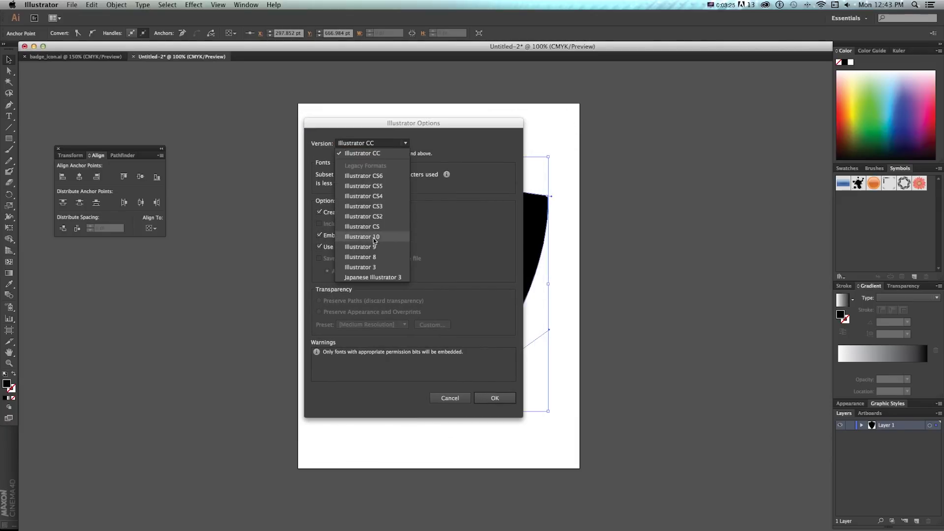
click(364, 256)
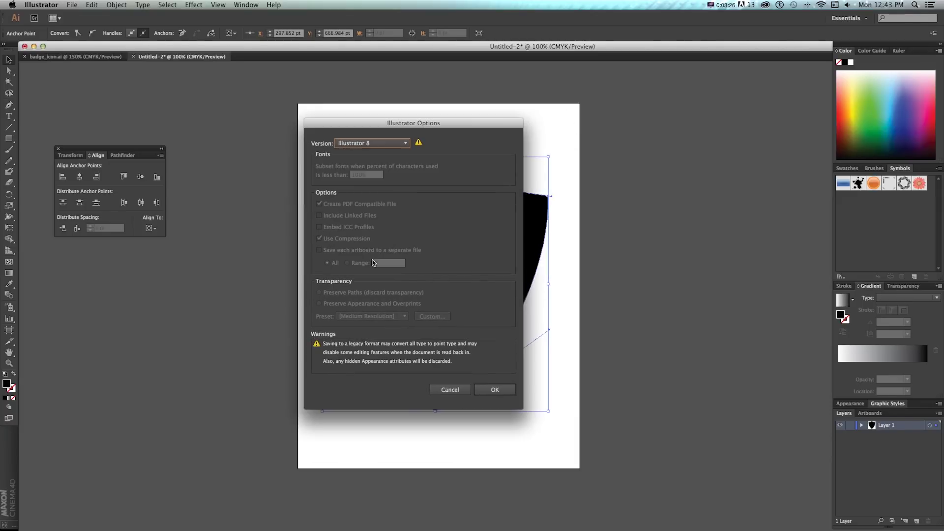
click(495, 390)
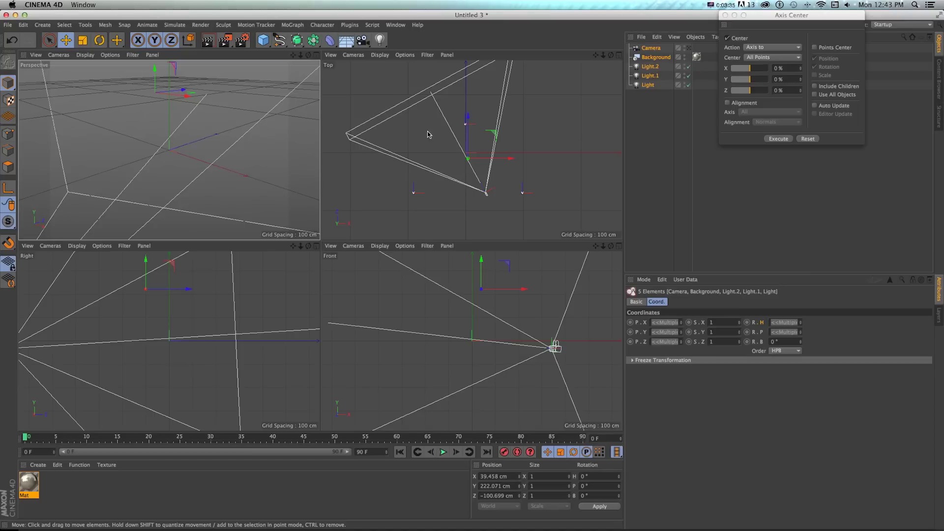
Switch to Cinema 4D, close the Axis Center window and deselect all scene objects.
click(725, 15)
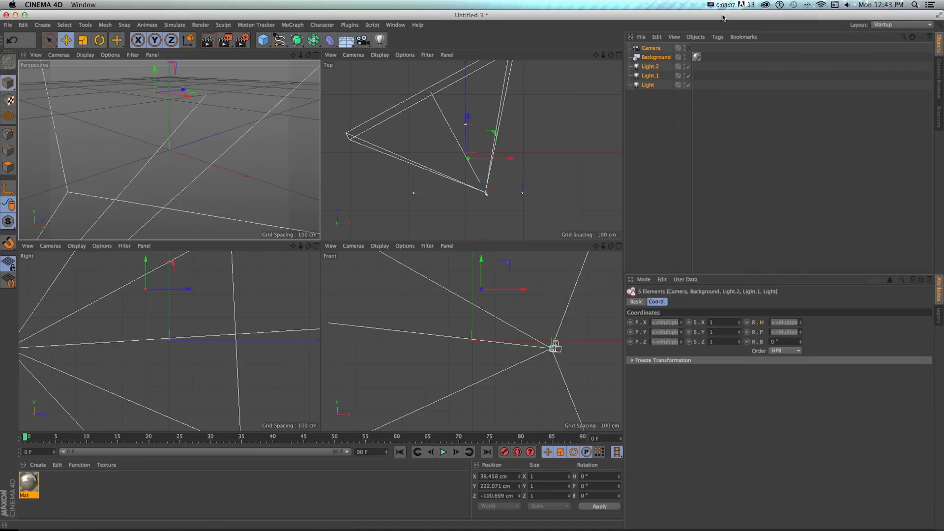
click(279, 40)
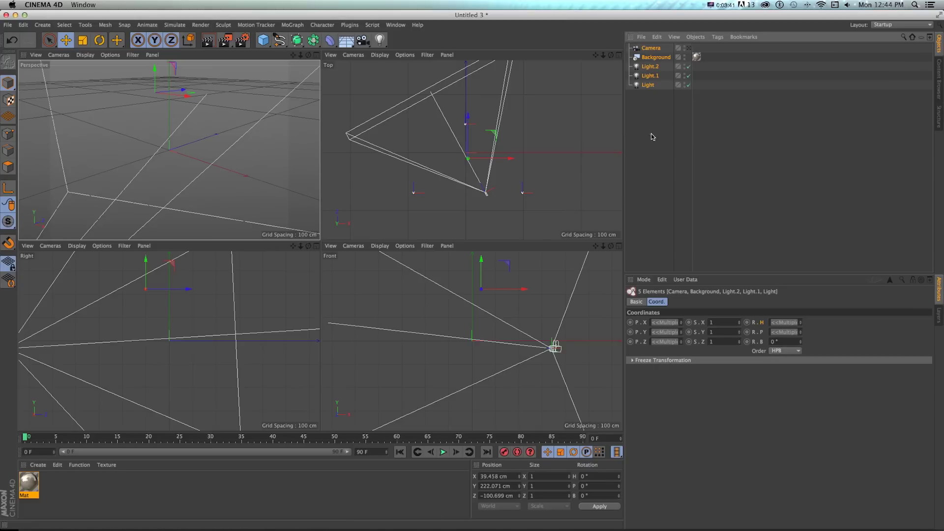
click(681, 90)
Merge badge_icon_02.ai into the scene, keeping the offered Adobe Illustrator import settings.
click(642, 38)
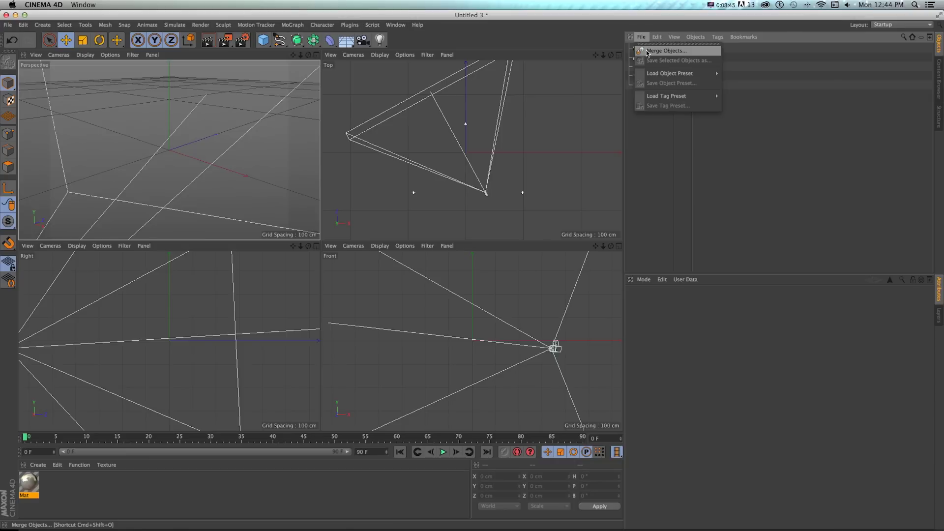
click(647, 52)
click(562, 76)
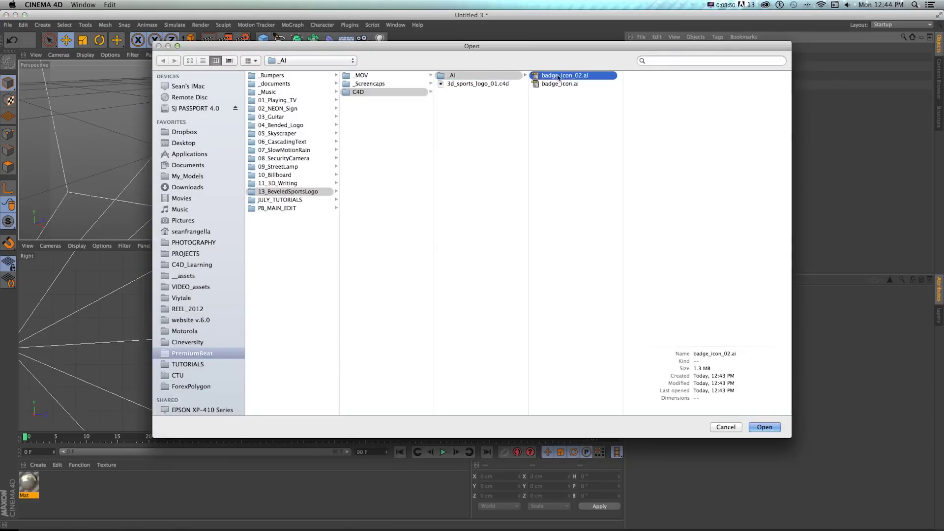
click(764, 427)
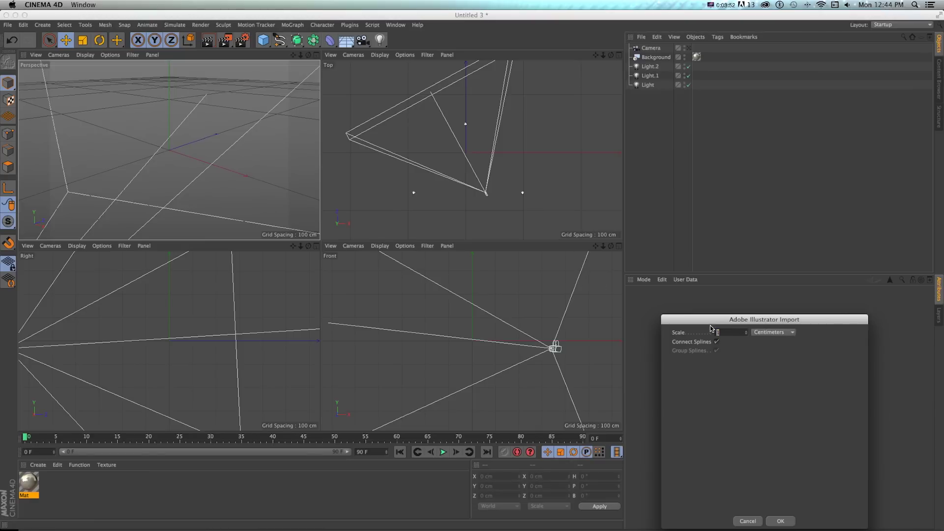
drag(711, 326, 260, 89)
click(328, 285)
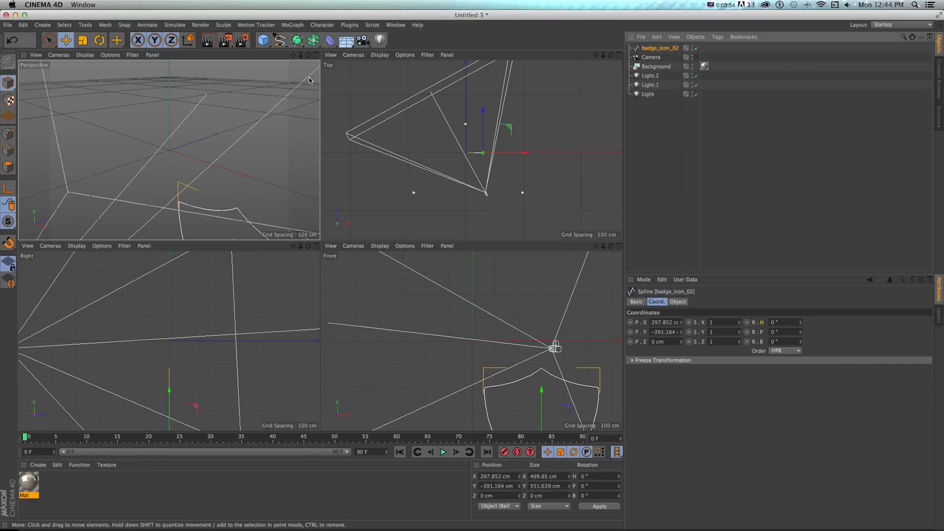
Maximize the perspective view and centre the shield spline on the origin by setting its X and Y positions to 0 cm.
click(316, 55)
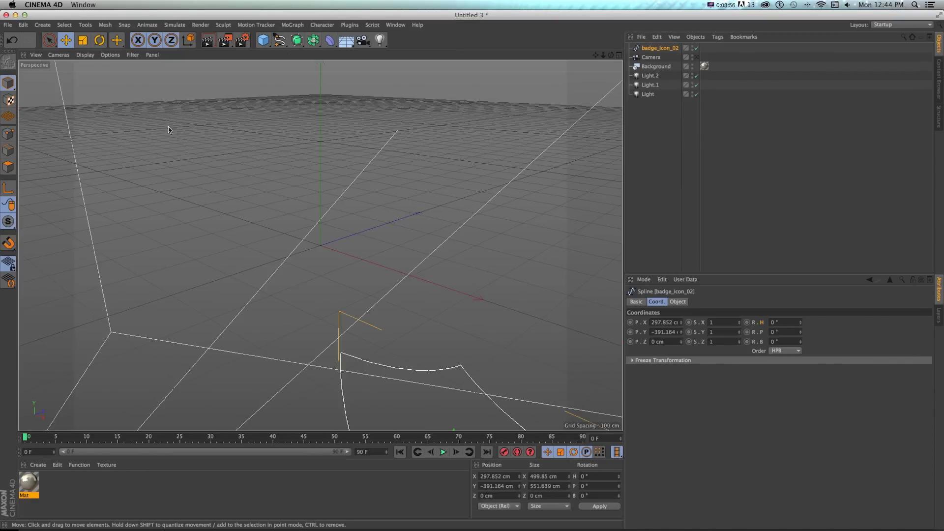
key(o)
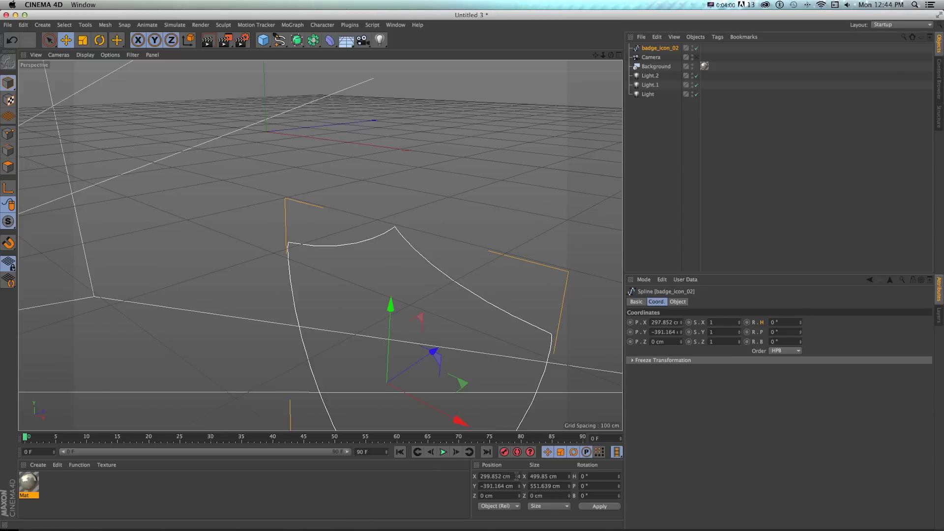
drag(517, 475, 385, 467)
text(0)
key(Tab)
text(0)
key(Tab)
text(0)
key(Return)
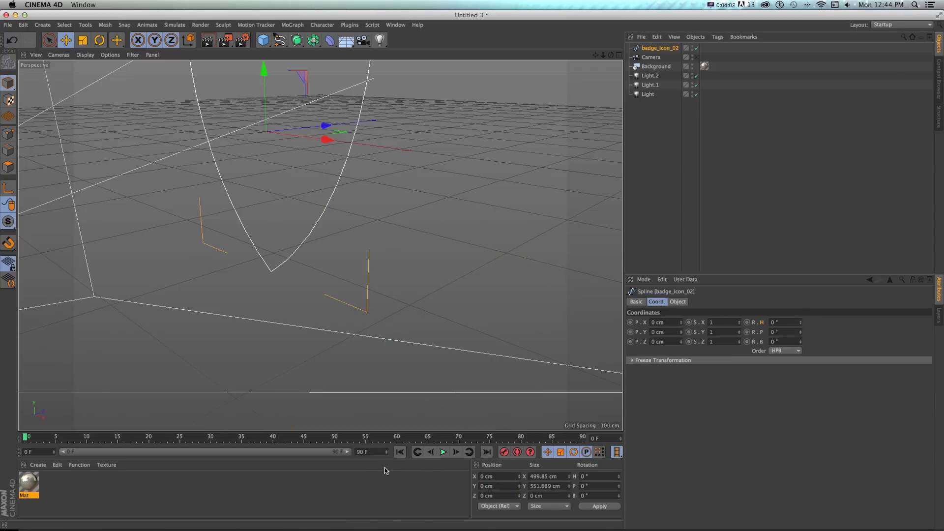
alt+drag(355, 177, 333, 182)
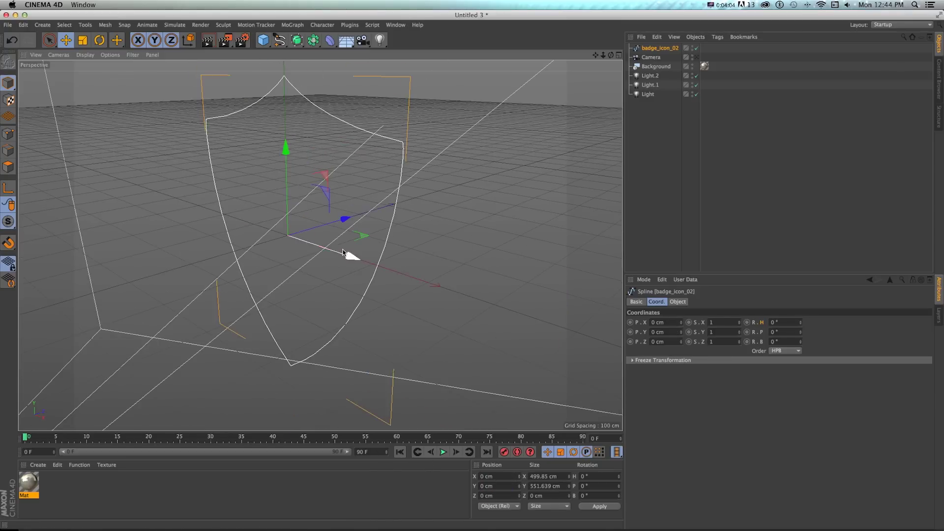
click(618, 54)
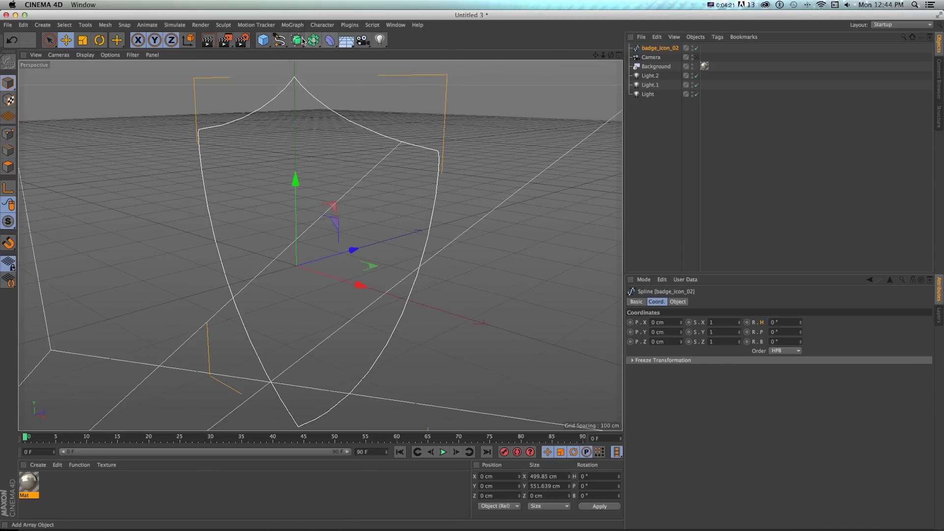
Add an Extrude object and make the badge_icon_02 spline its child.
click(297, 41)
click(326, 72)
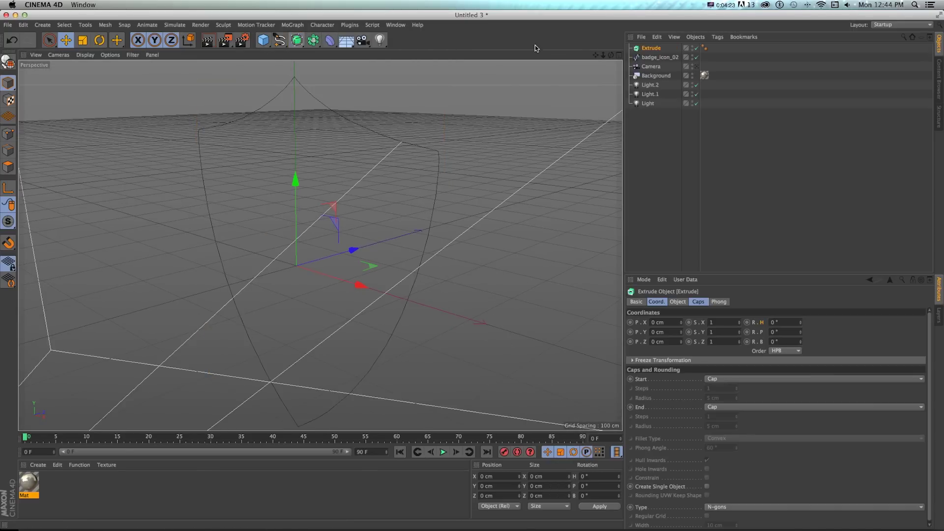
drag(650, 56, 652, 129)
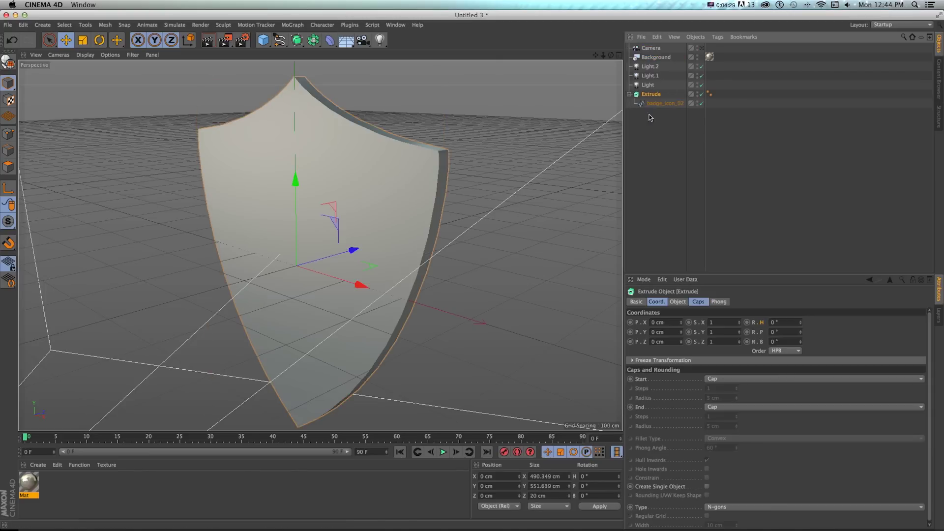
click(651, 118)
Set the shield Extrude's Z movement to 60 cm.
click(648, 94)
click(678, 302)
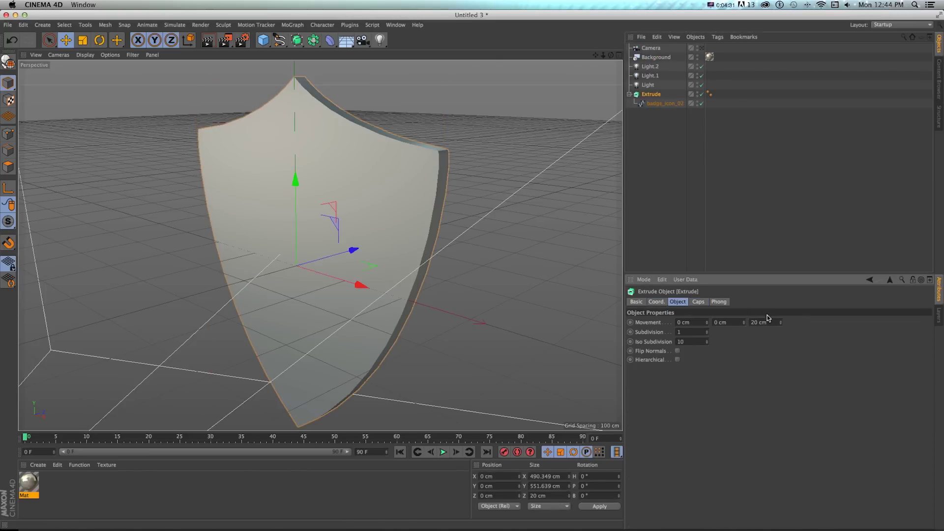
text(60)
key(Return)
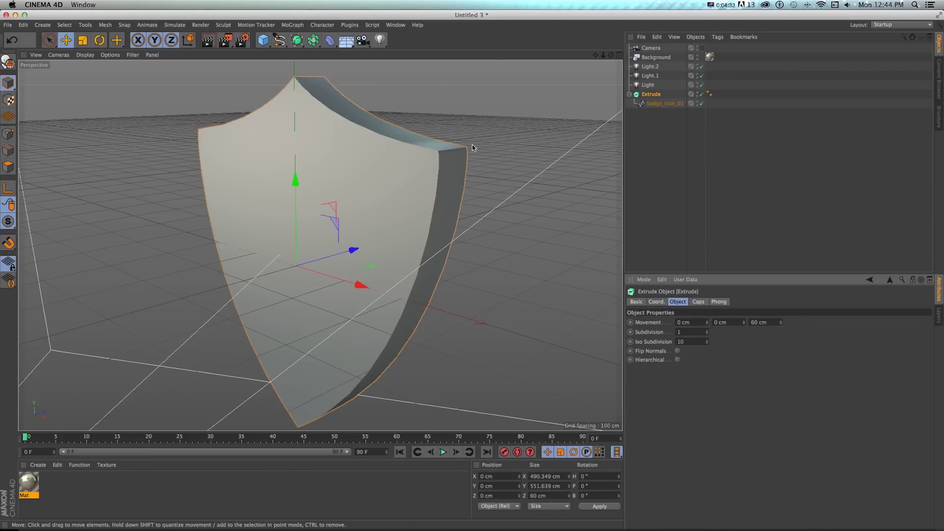
alt+drag(417, 203, 430, 215)
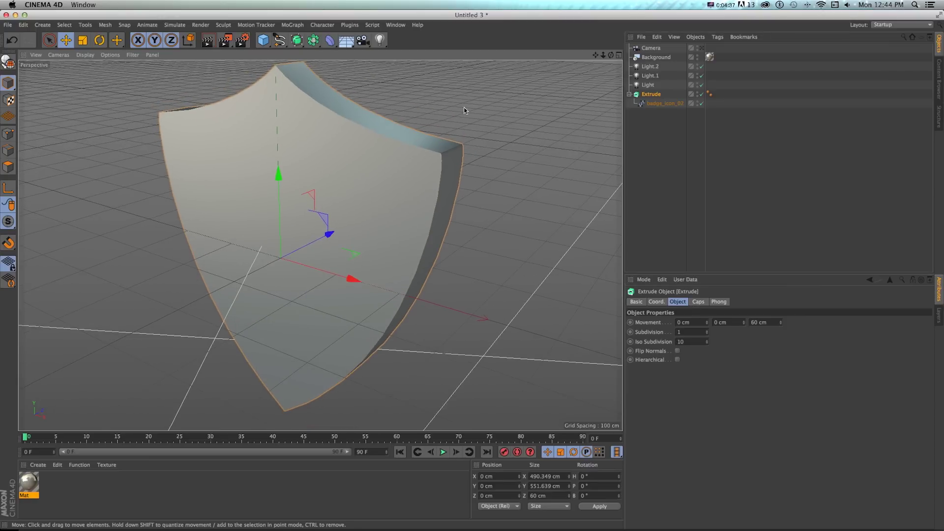
drag(330, 40, 440, 168)
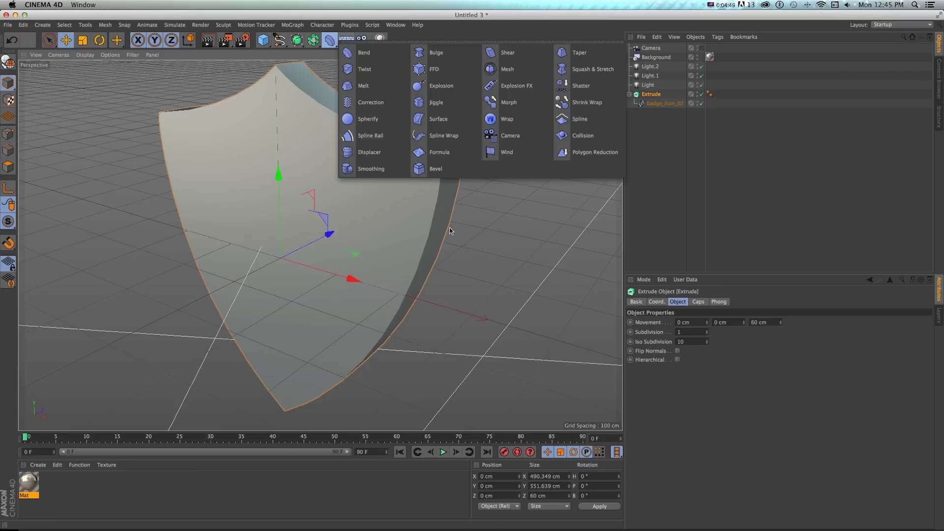
click(313, 218)
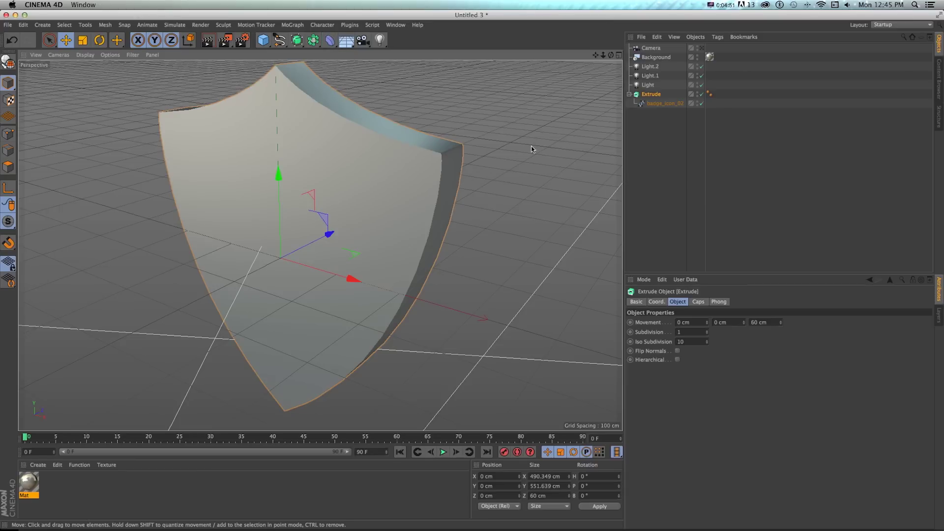
Thicken the extruded shield by setting its Z movement to 100 cm.
double_click(758, 322)
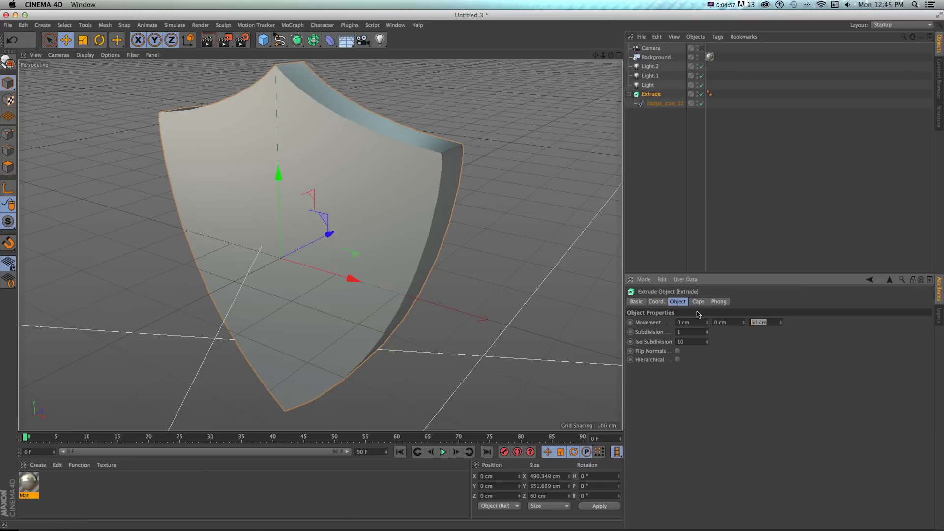
text(100)
key(Return)
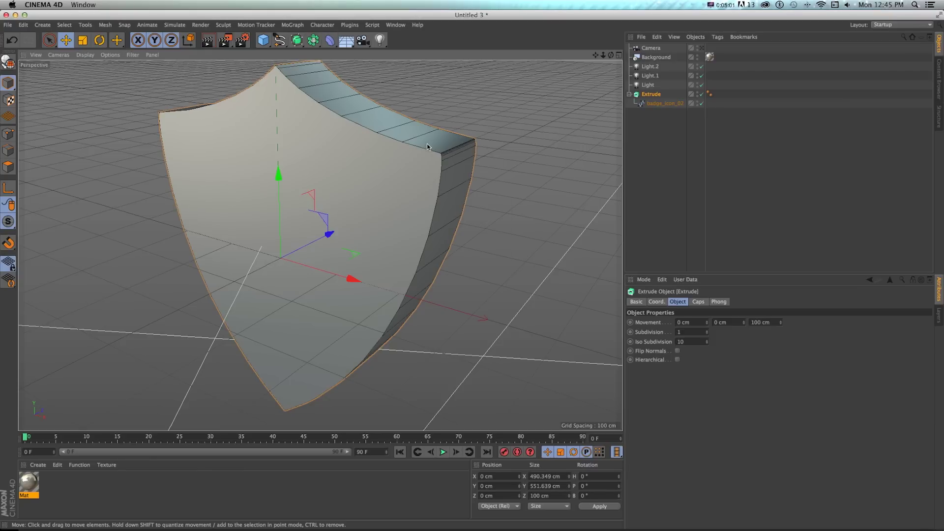
Add a cube and shape it into a bar about 536 × 140 × 200 cm across the shield, at about Y 67 cm and Z -31 cm.
drag(263, 40, 339, 52)
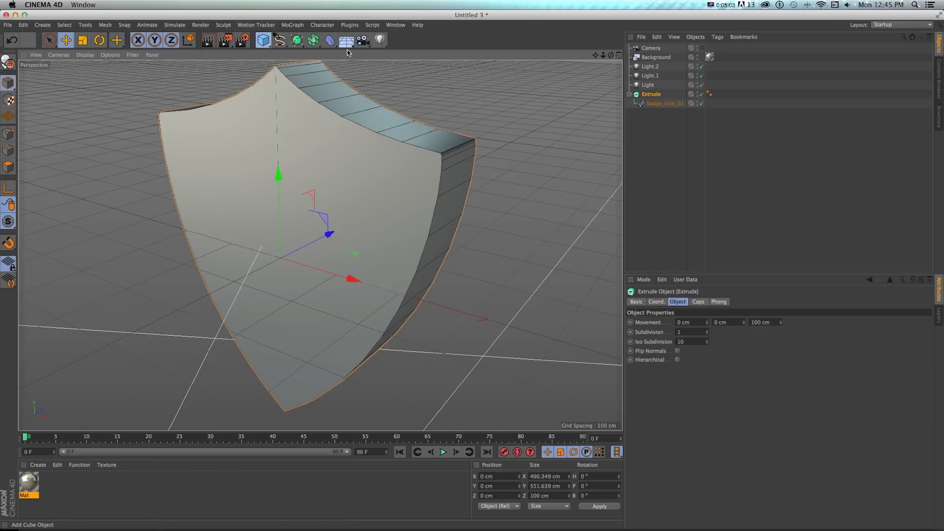
click(619, 55)
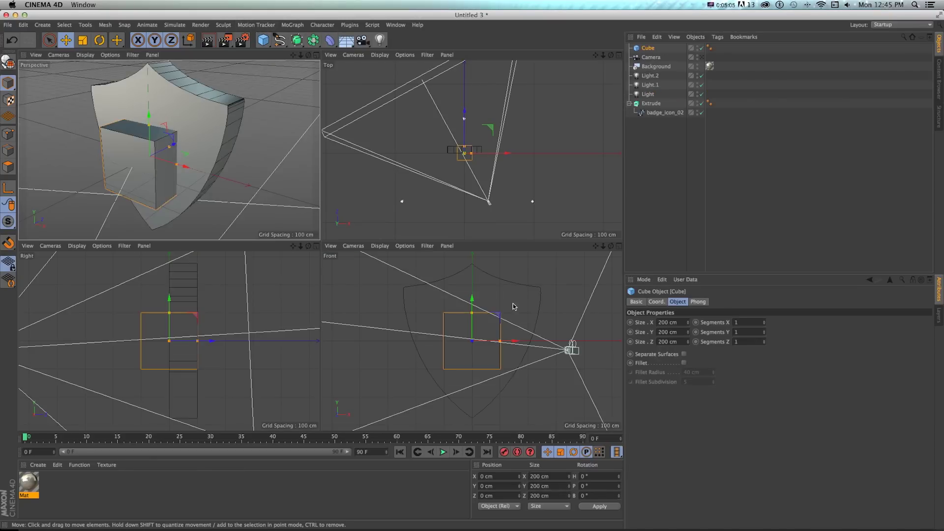
drag(473, 315, 547, 329)
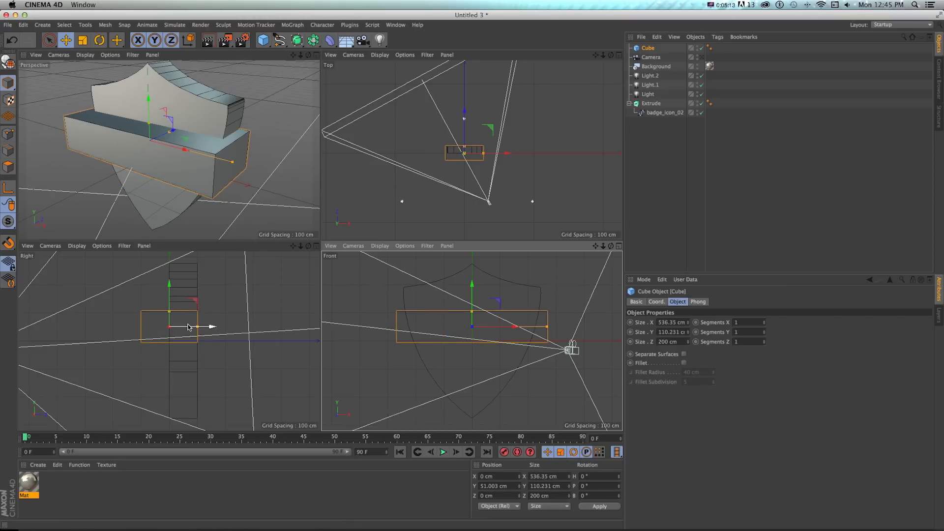
drag(208, 328, 198, 324)
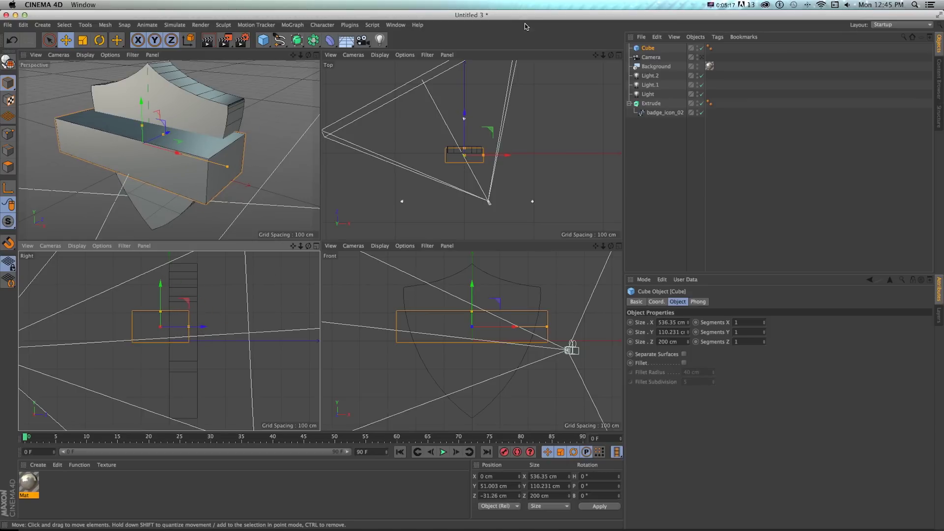
drag(473, 310, 472, 297)
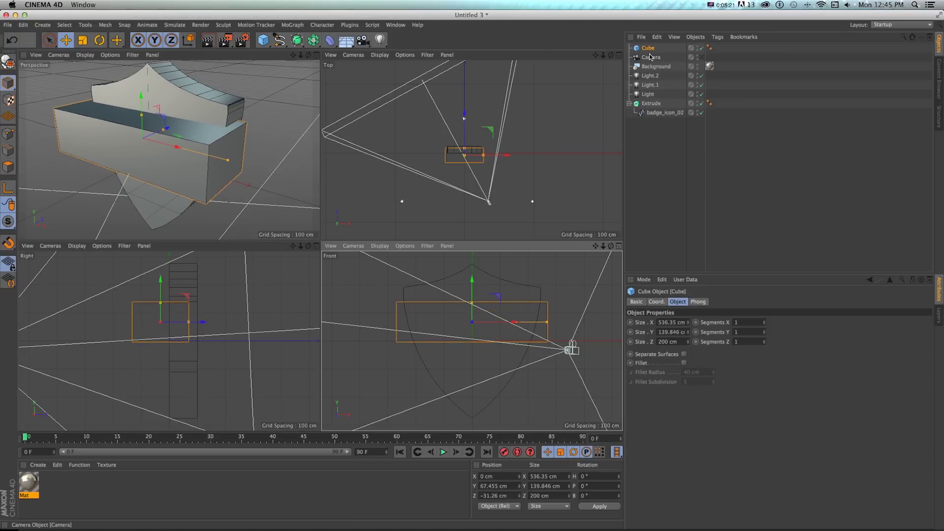
Add a Boole object and make the cube and the shield Extrude its children.
drag(646, 100, 645, 99)
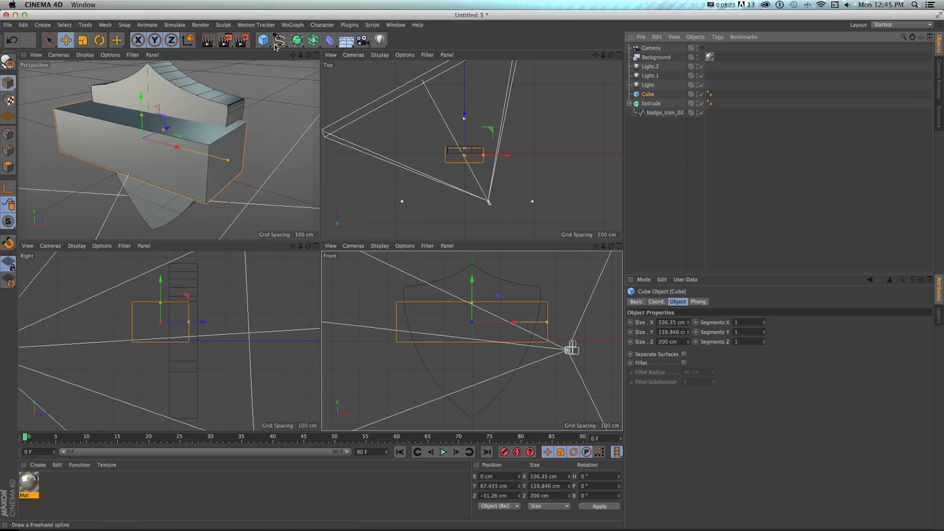
click(312, 43)
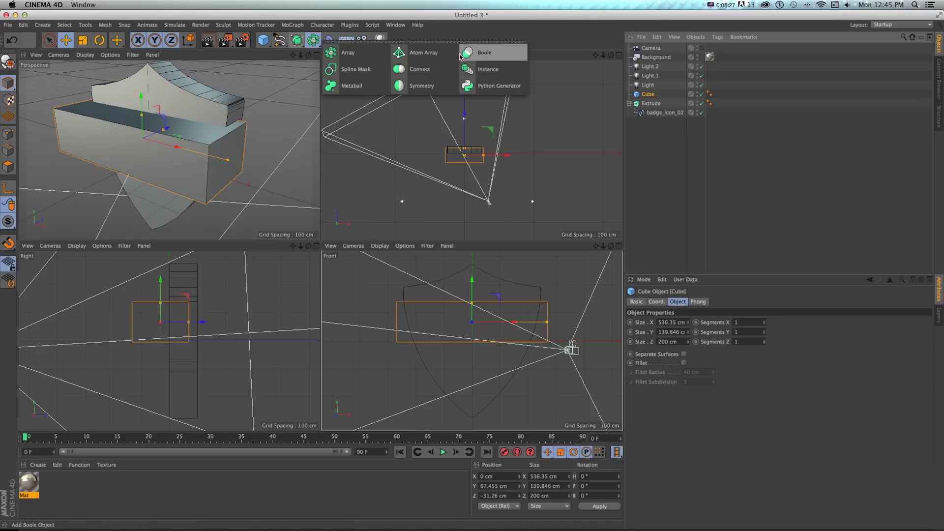
click(483, 52)
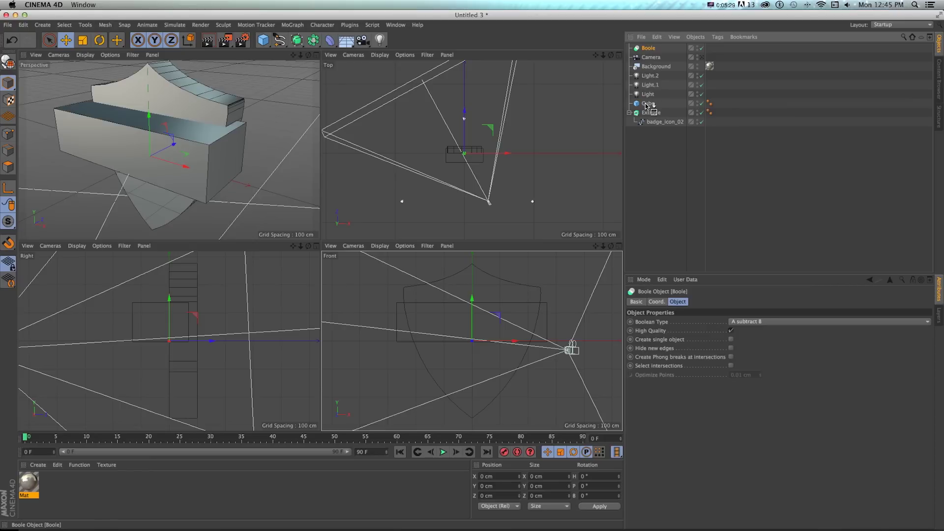
drag(647, 105, 646, 100)
click(647, 104)
shift+click(652, 114)
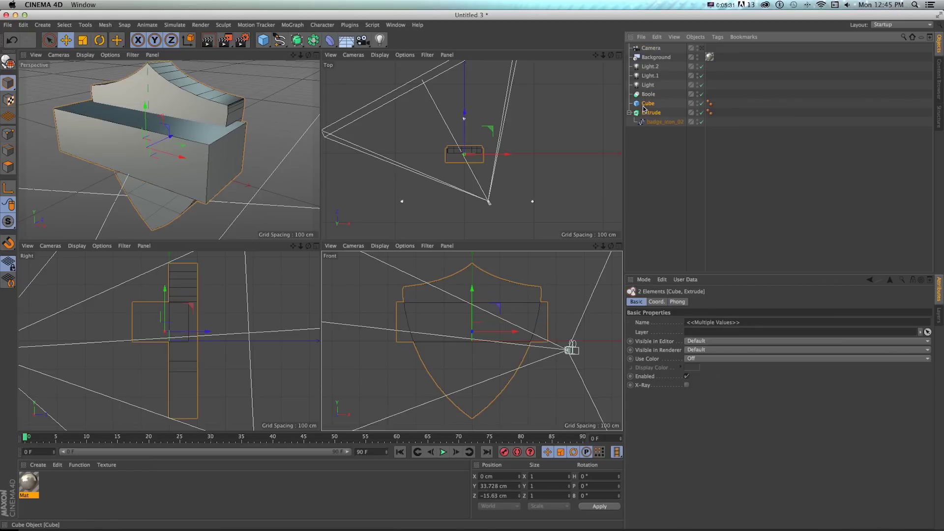
drag(651, 96, 650, 96)
click(649, 95)
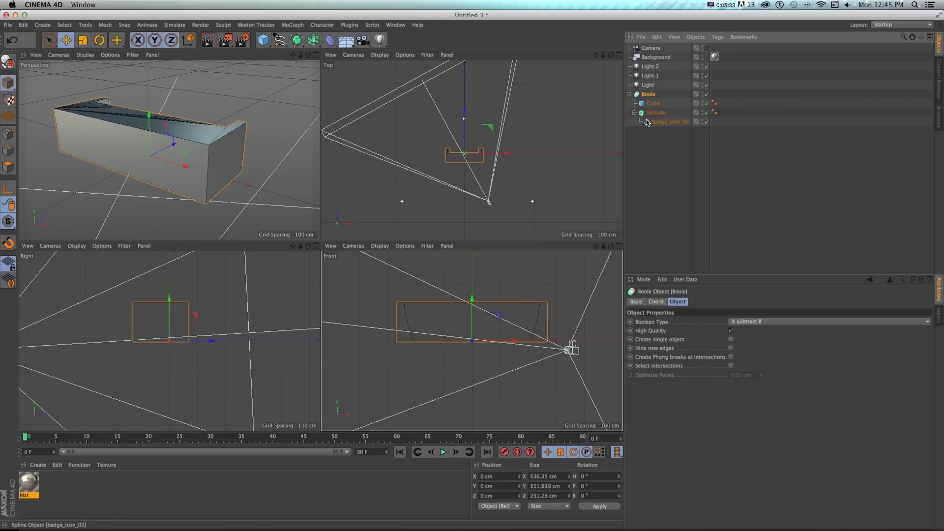
Reorder the Boole's children with the Extrude above the cube to subtract the bar from the shield.
click(645, 115)
drag(650, 101, 654, 120)
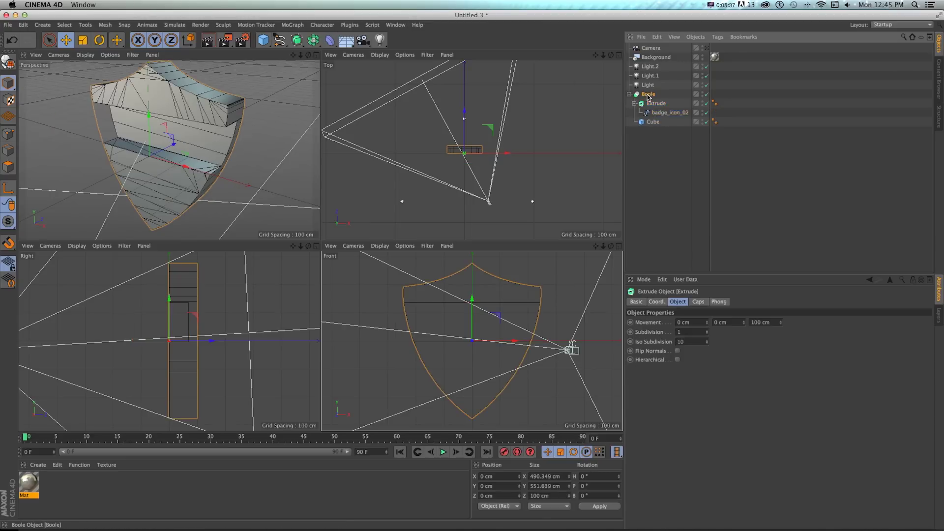
click(316, 54)
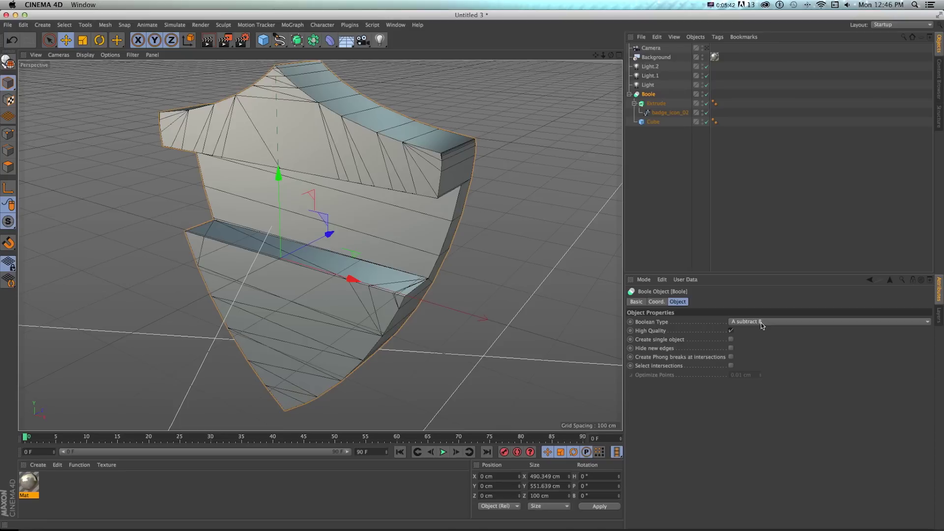
Examine the shield's cut-out in the perspective view and the objects that make up the Boole.
click(654, 123)
drag(263, 154, 263, 151)
alt+drag(370, 273, 668, 170)
click(649, 94)
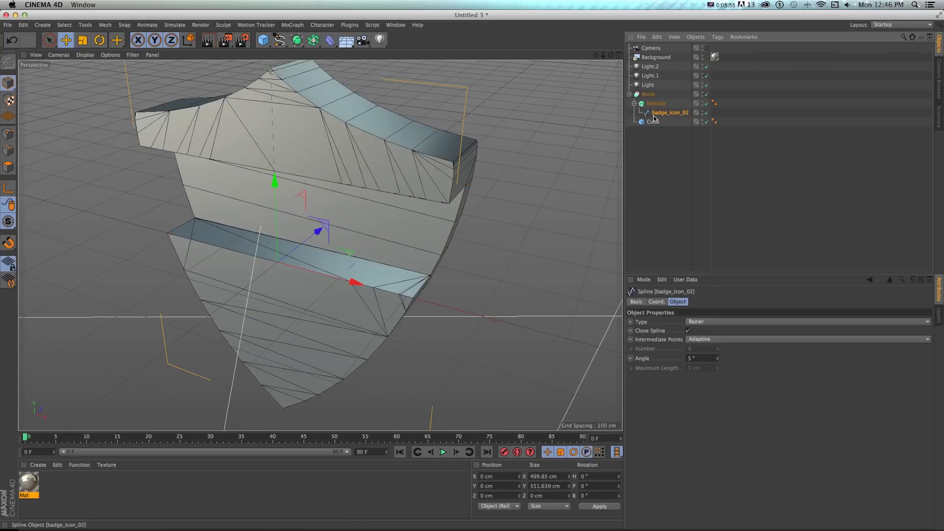
click(656, 103)
click(655, 113)
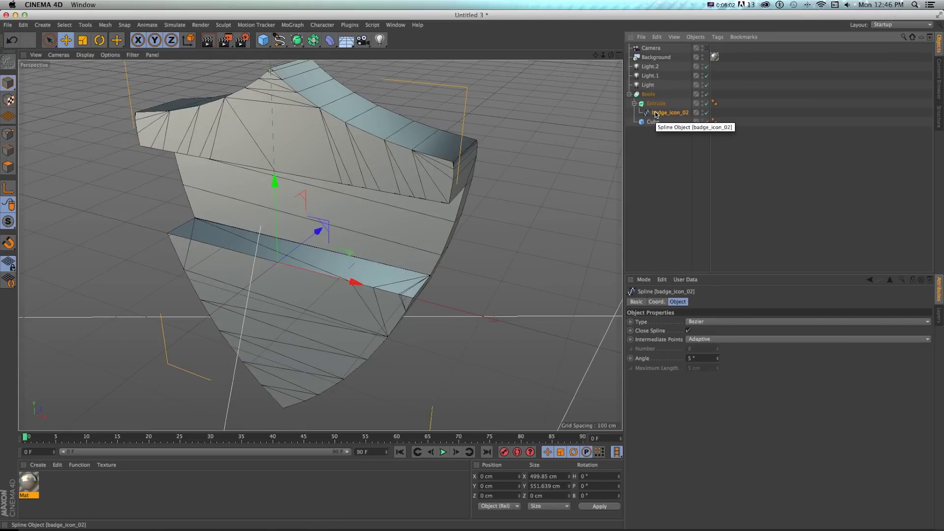
click(656, 103)
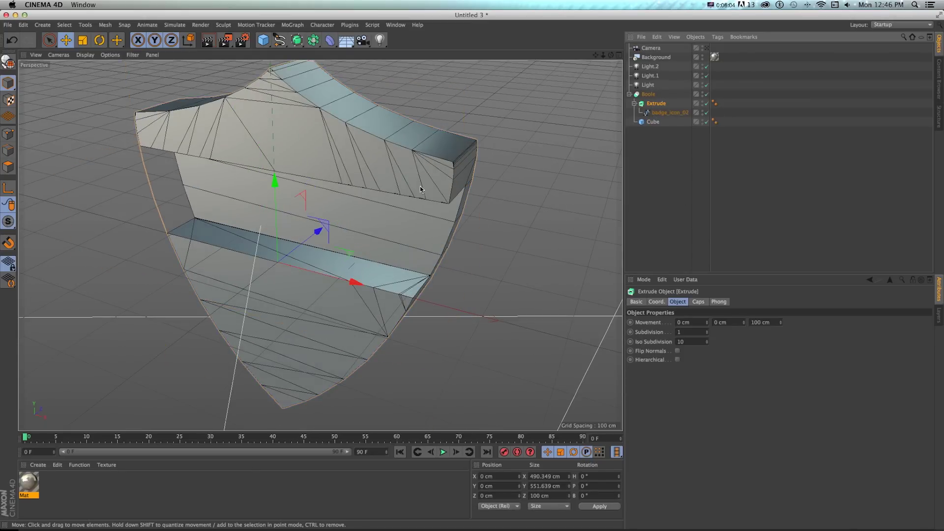
alt+drag(420, 189, 408, 115)
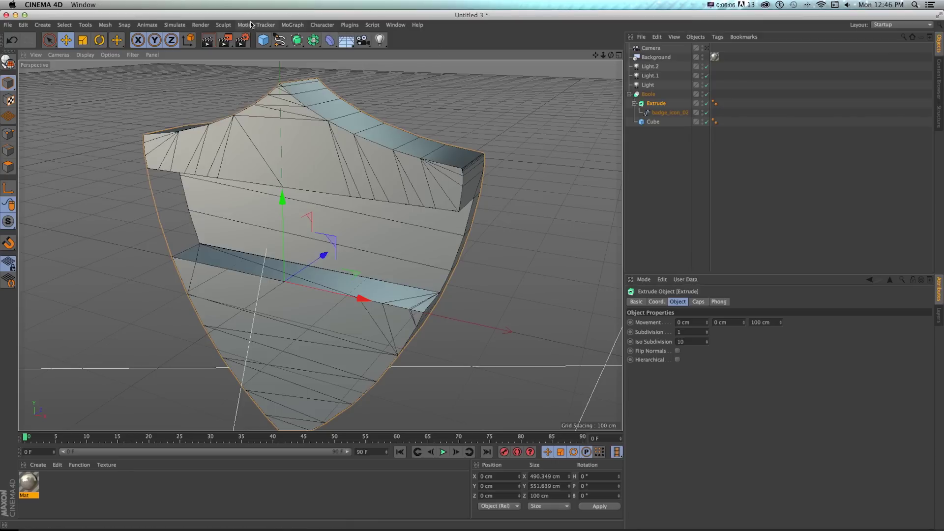
Add a MoText object and set its alignment to Middle.
click(292, 25)
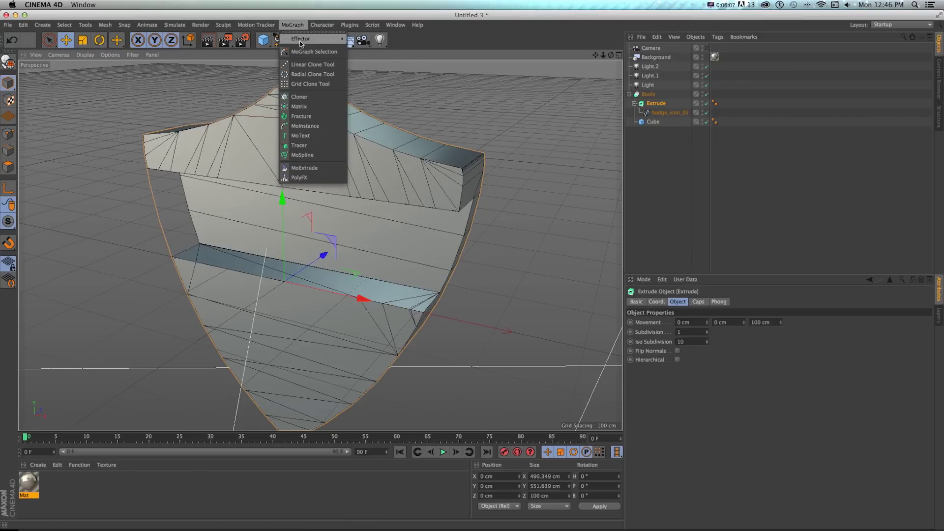
click(300, 139)
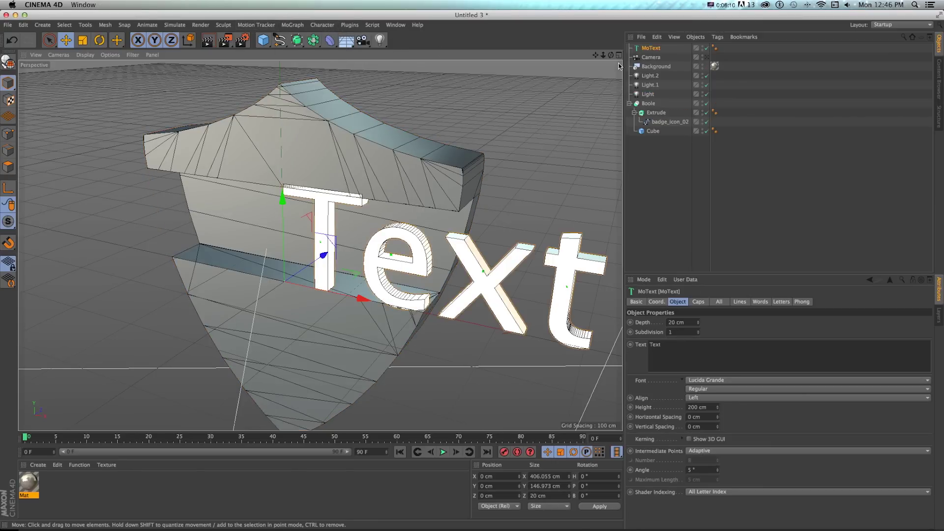
key(F5)
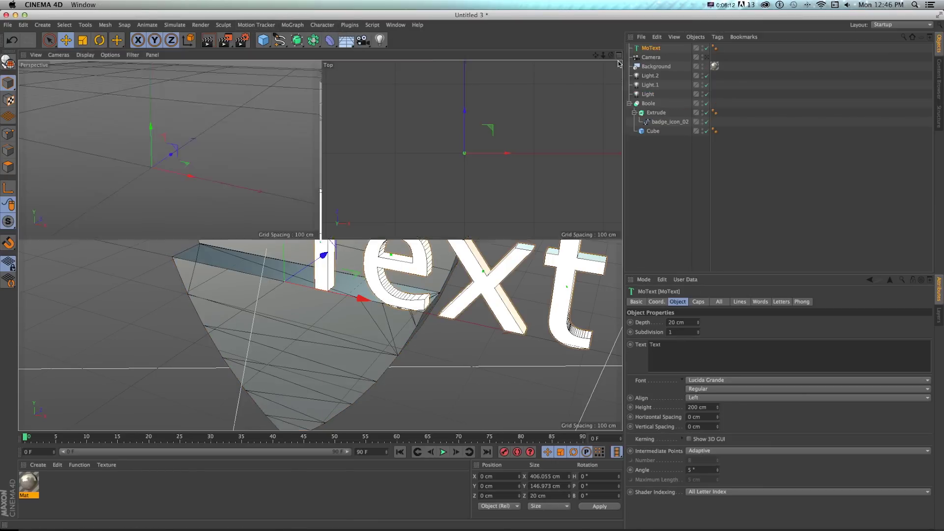
click(707, 399)
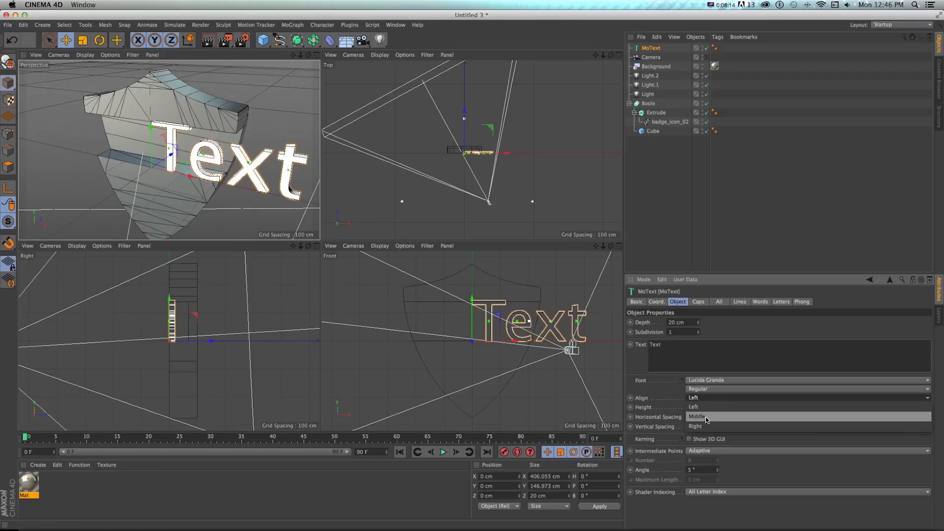
click(706, 418)
Change the MoText wording to SPORTS and its font to Langdon.
double_click(683, 355)
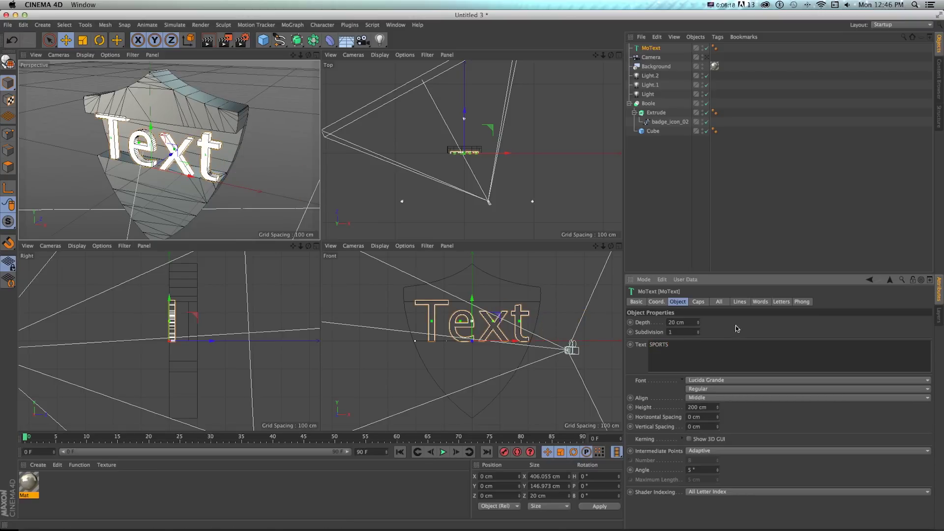
click(719, 380)
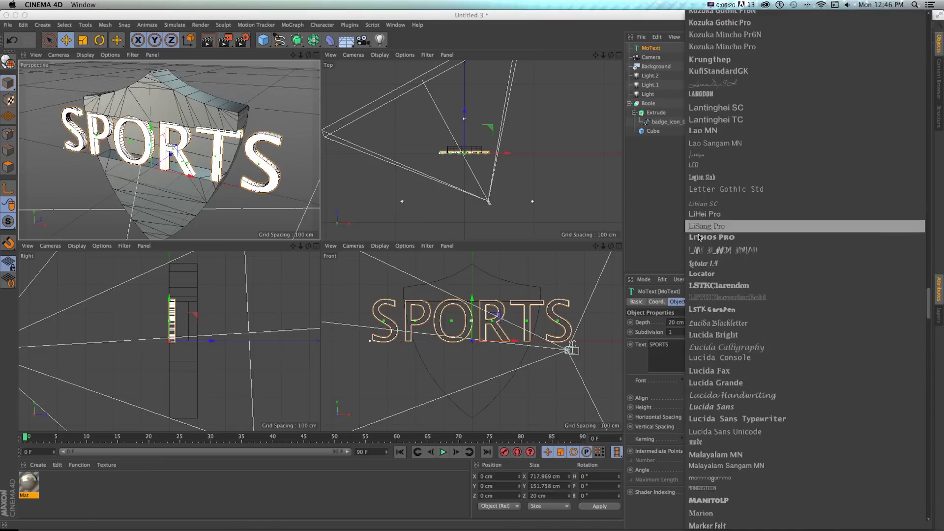
click(701, 94)
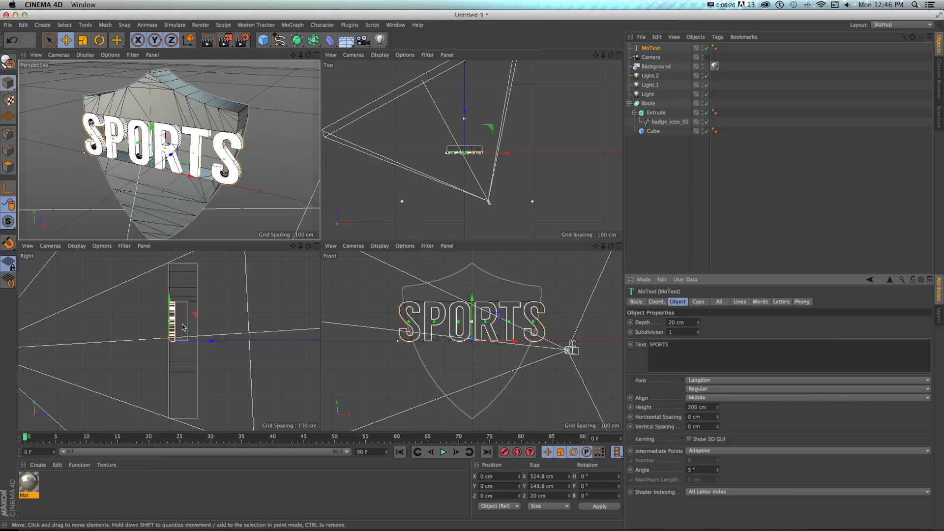
scroll(183, 327, up, 2)
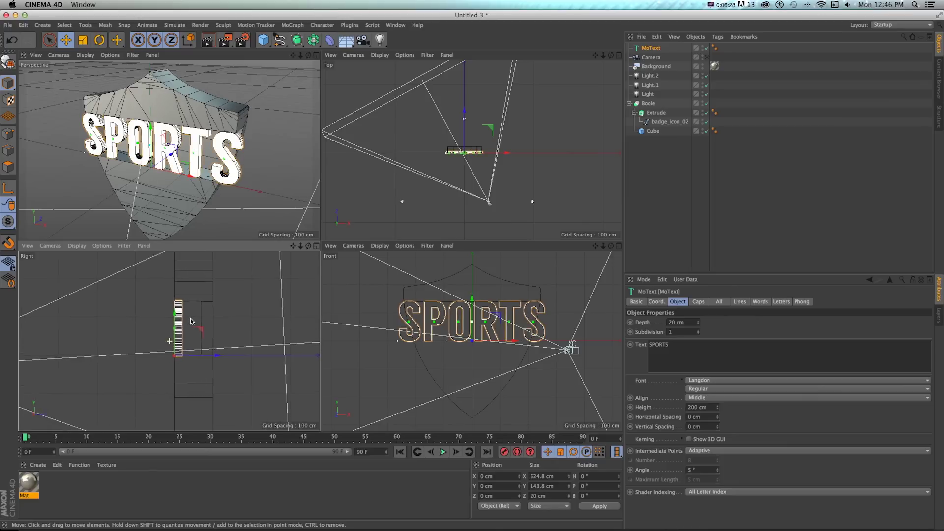
scroll(179, 315, up, 3)
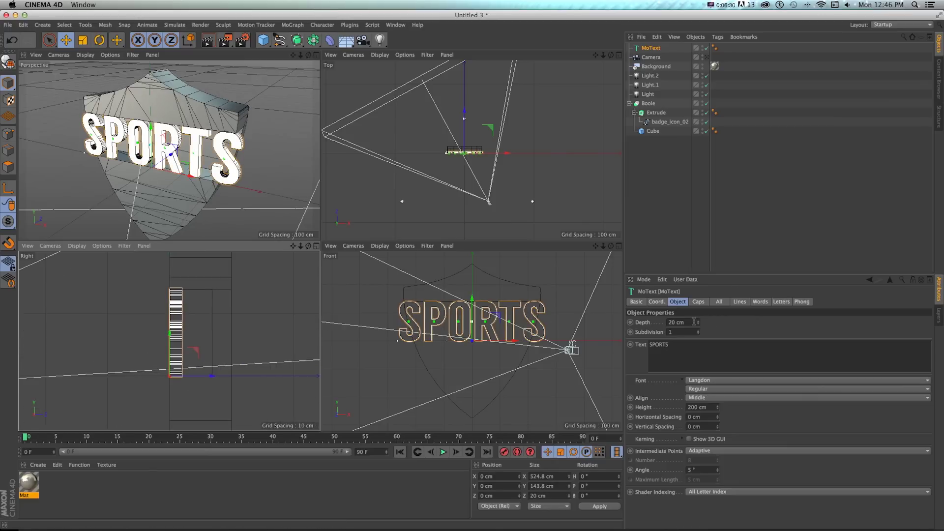
drag(698, 323, 697, 328)
key(super+z)
Reduce the SPORTS text height to 162 cm and raise the text to about Y 10 cm within the shield's cut-out.
drag(717, 408, 717, 431)
scroll(470, 313, up, 2)
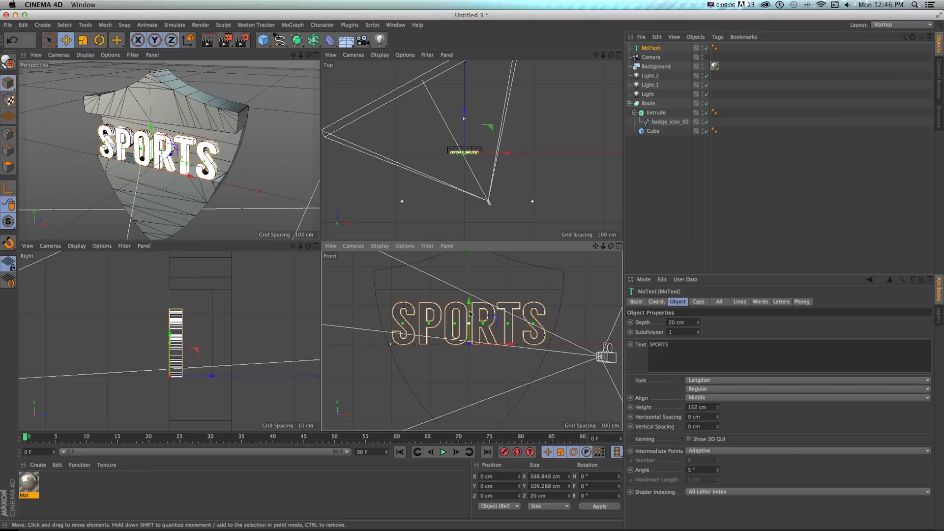
drag(469, 313, 470, 307)
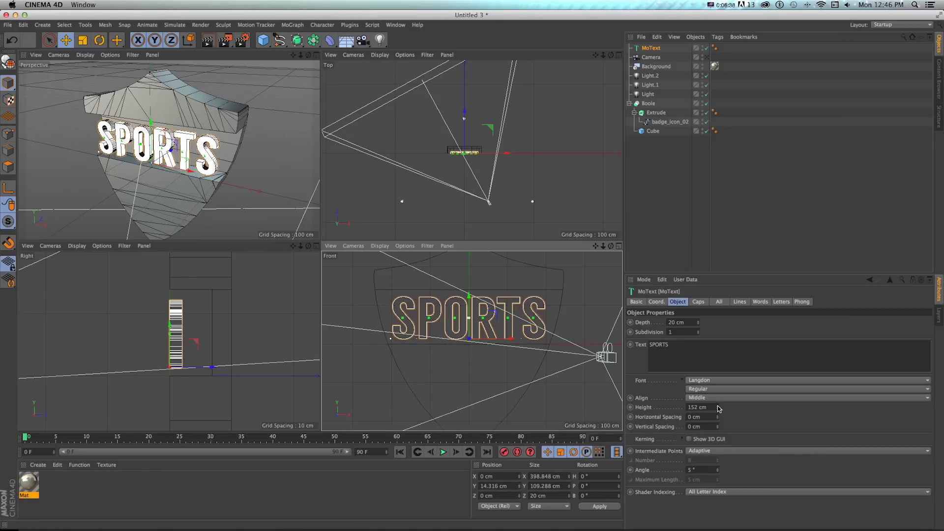
drag(717, 407, 718, 407)
drag(469, 297, 469, 299)
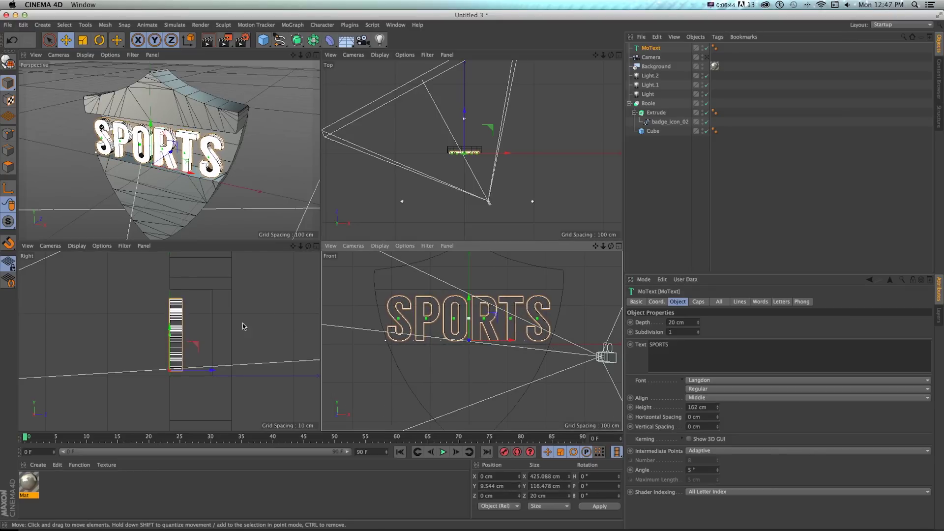
Move the SPORTS text to about Y 12 cm and Z 13 cm, and set its depth to 77 cm to reach into the shield.
drag(200, 371, 179, 345)
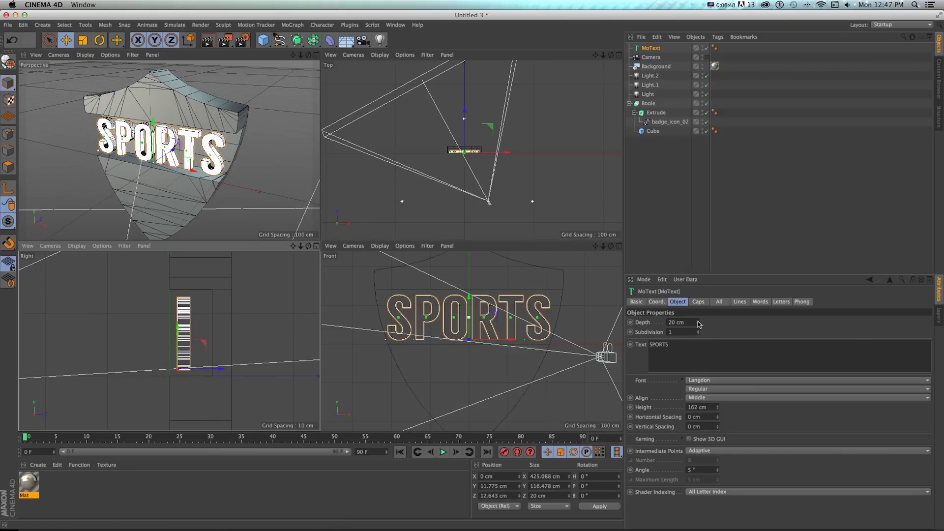
drag(698, 324, 698, 310)
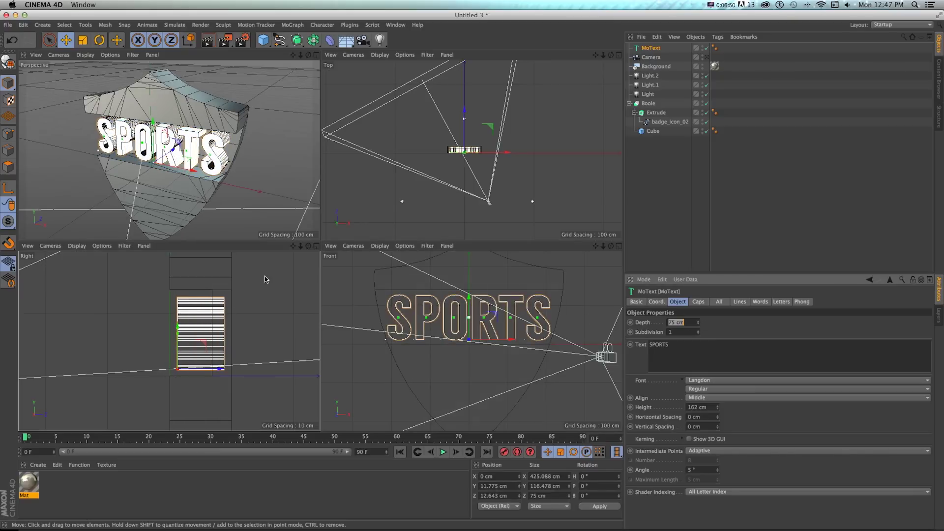
scroll(235, 154, up, 5)
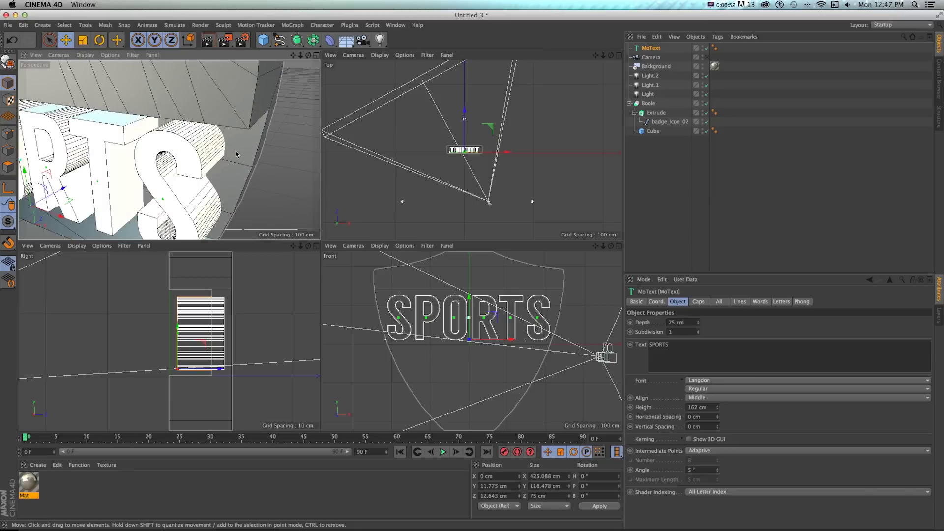
alt+drag(236, 154, 206, 154)
drag(698, 321, 698, 333)
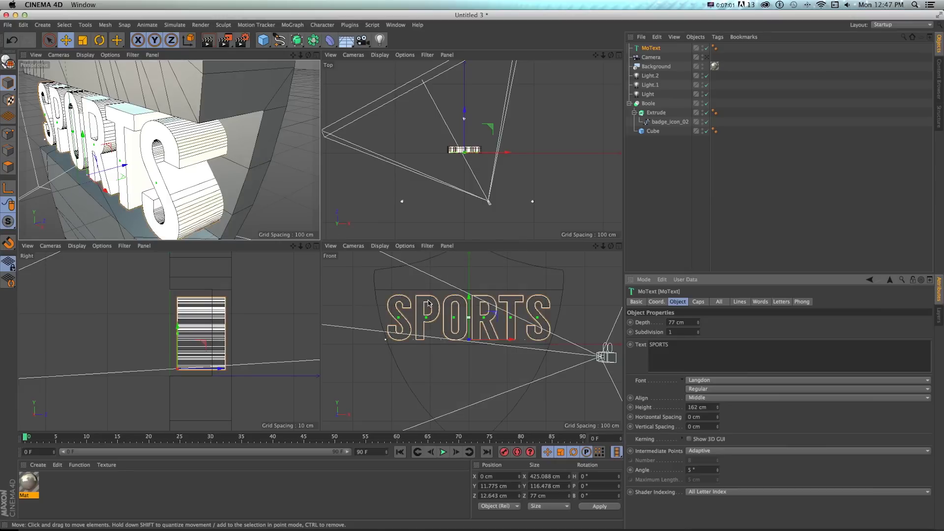
Move the MoText object directly above the Boole in the object list and collapse the Boole's hierarchy.
key(F1)
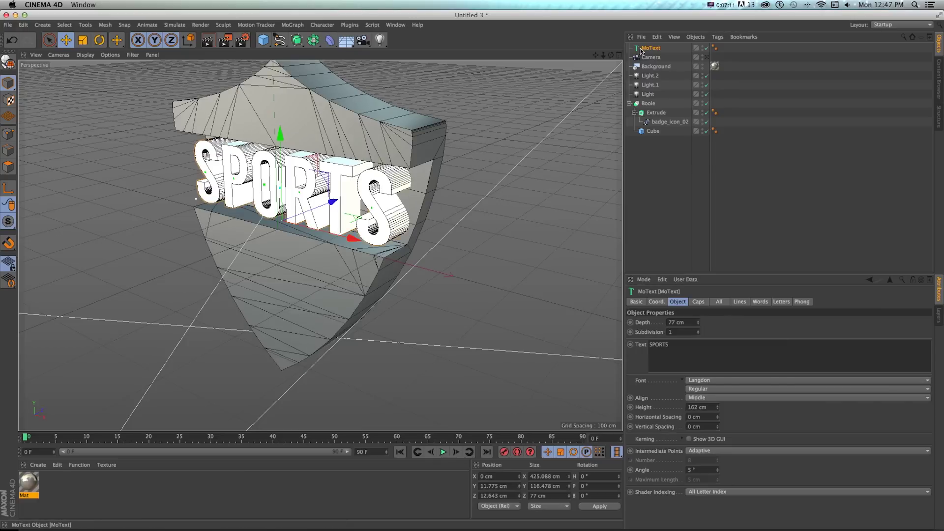
drag(649, 48, 645, 99)
click(629, 104)
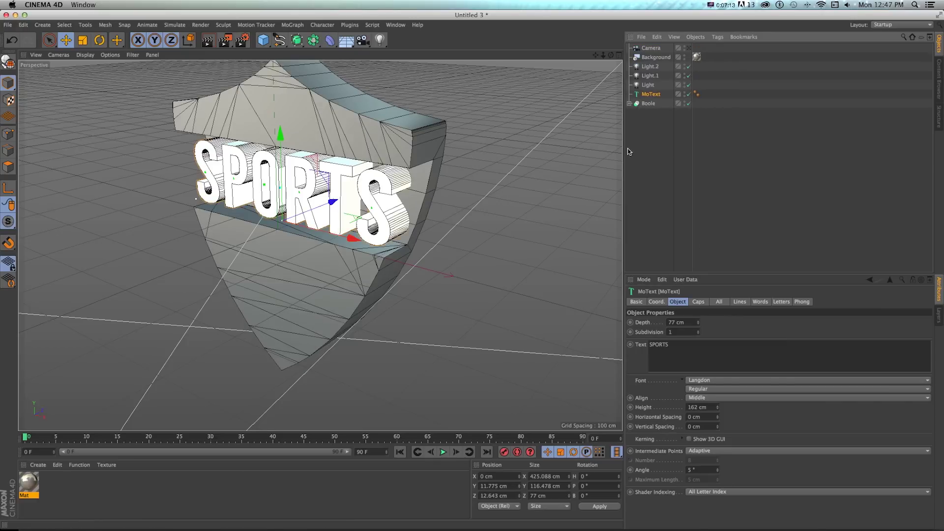
alt+drag(396, 184, 364, 190)
scroll(395, 185, up, 4)
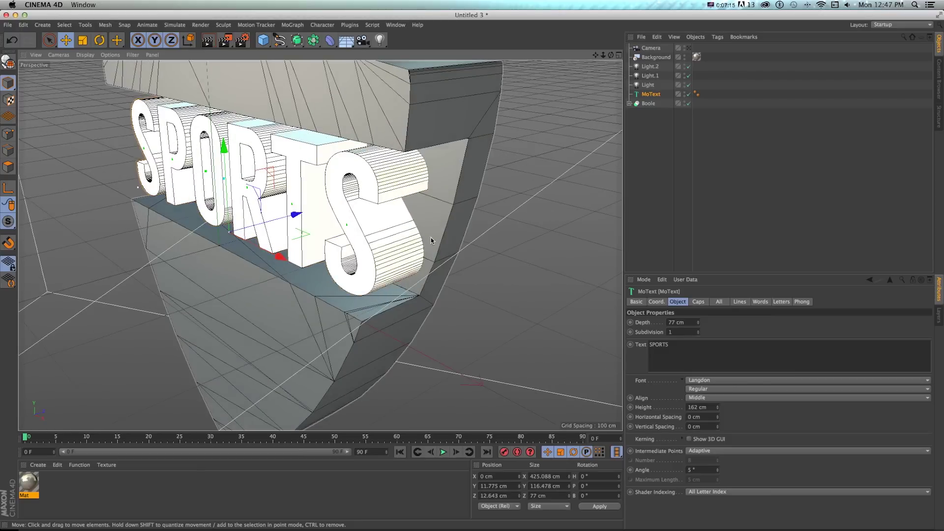
Group the MoText and Boole objects under a null and name the null logo.
alt+drag(429, 184, 396, 202)
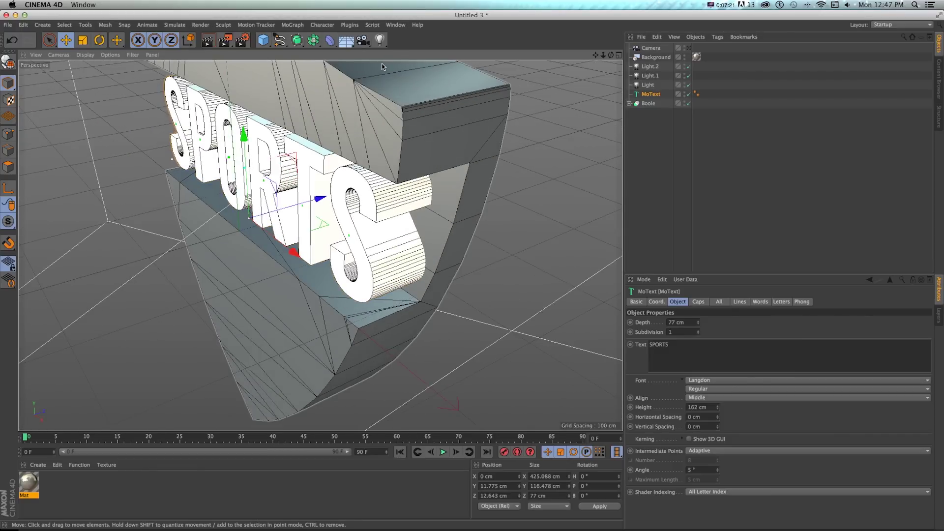
shift+click(648, 104)
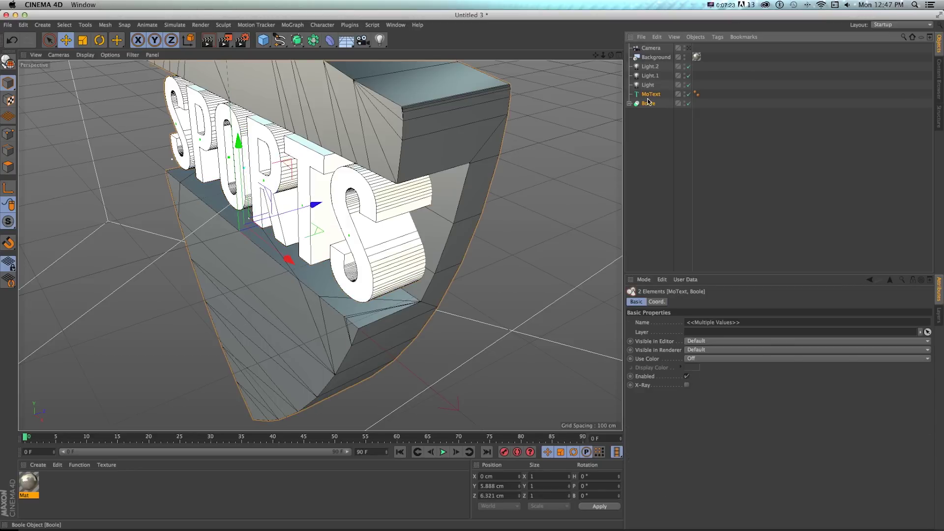
right_click(649, 94)
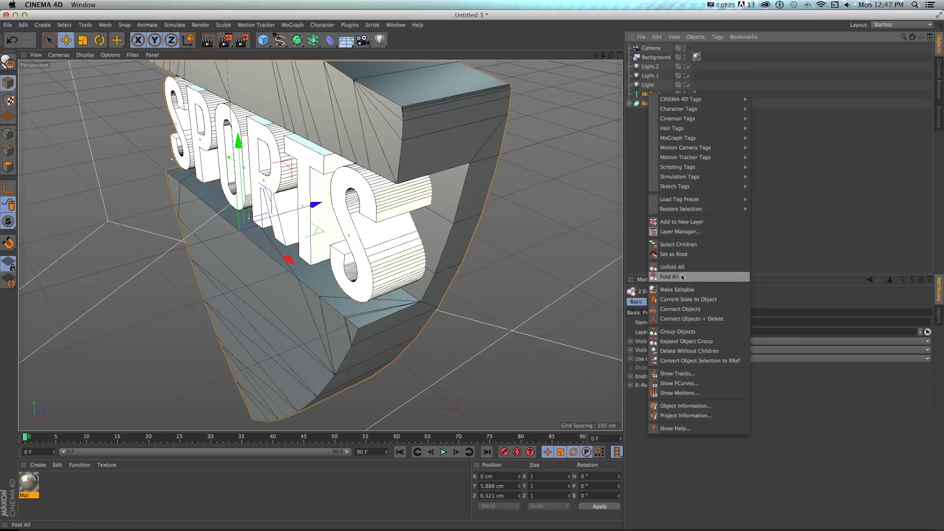
click(686, 309)
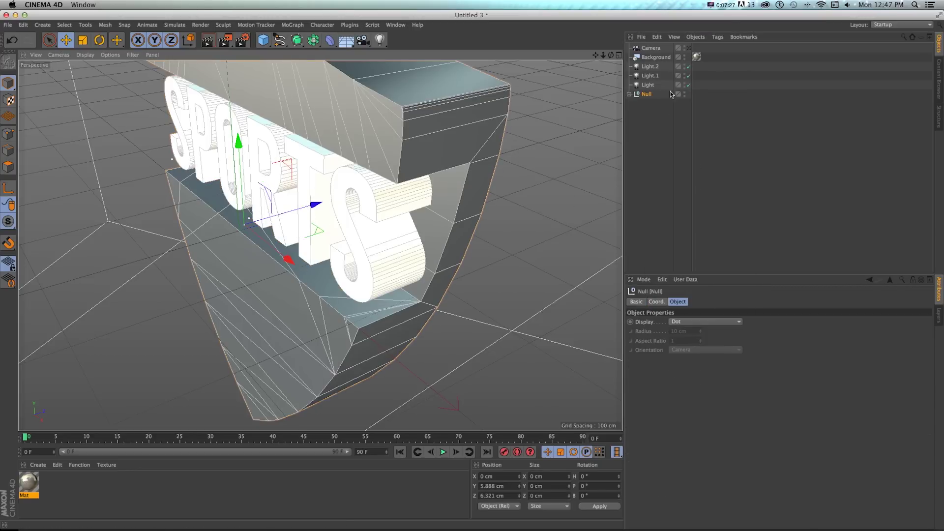
double_click(647, 95)
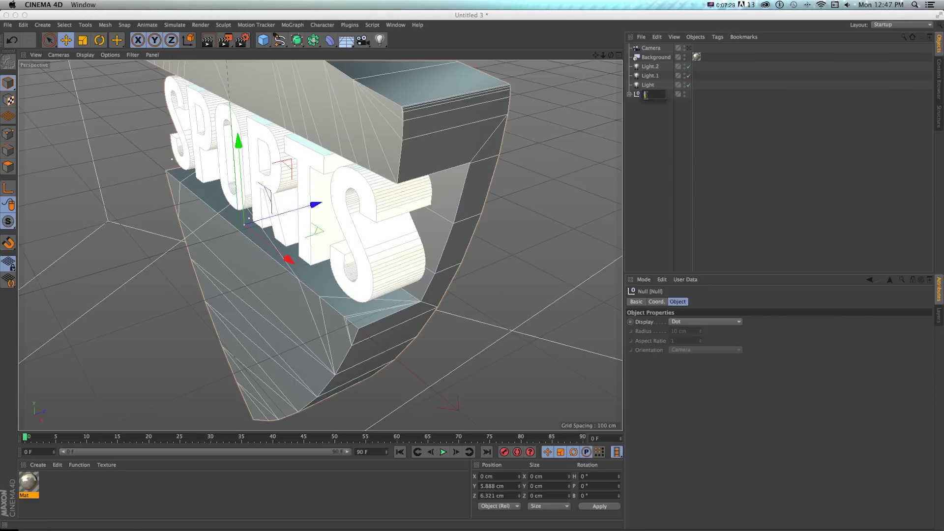
text(logo)
key(Return)
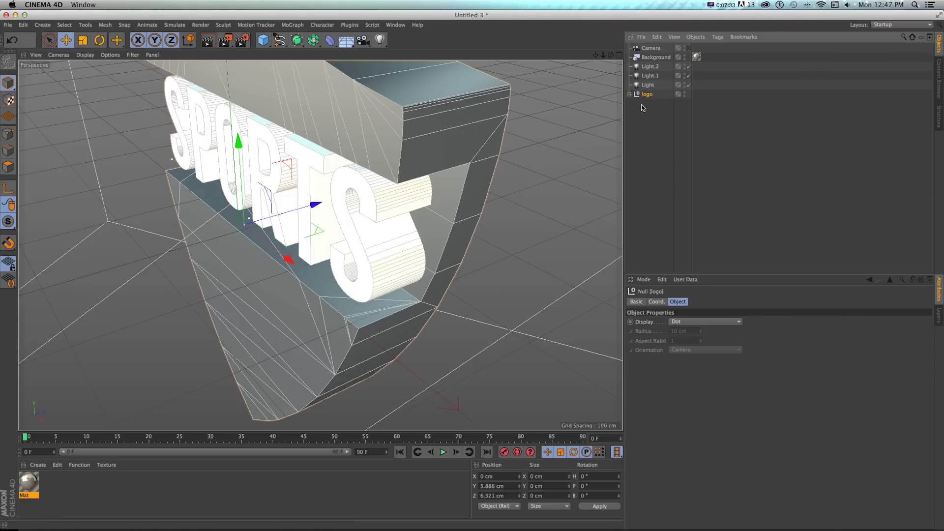
Group the logo null inside another null and name the parent container.
click(629, 94)
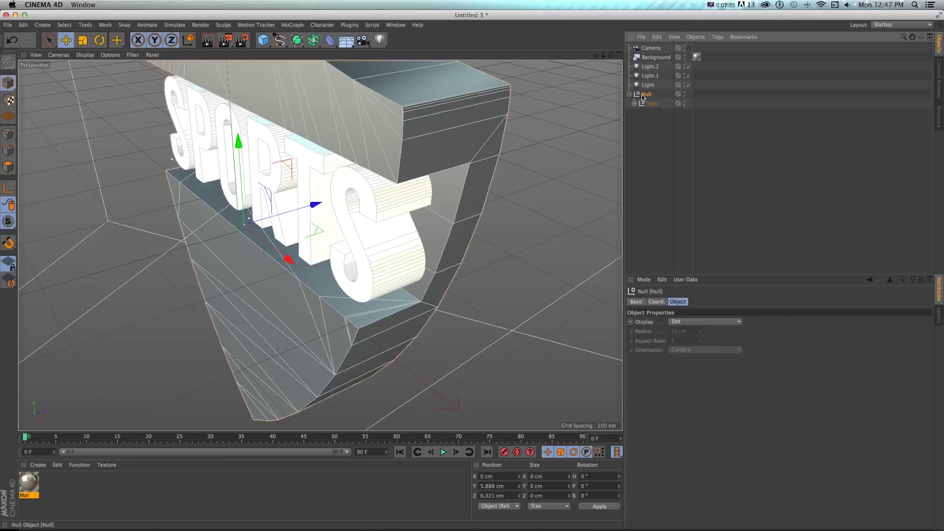
double_click(642, 95)
text(container)
key(Return)
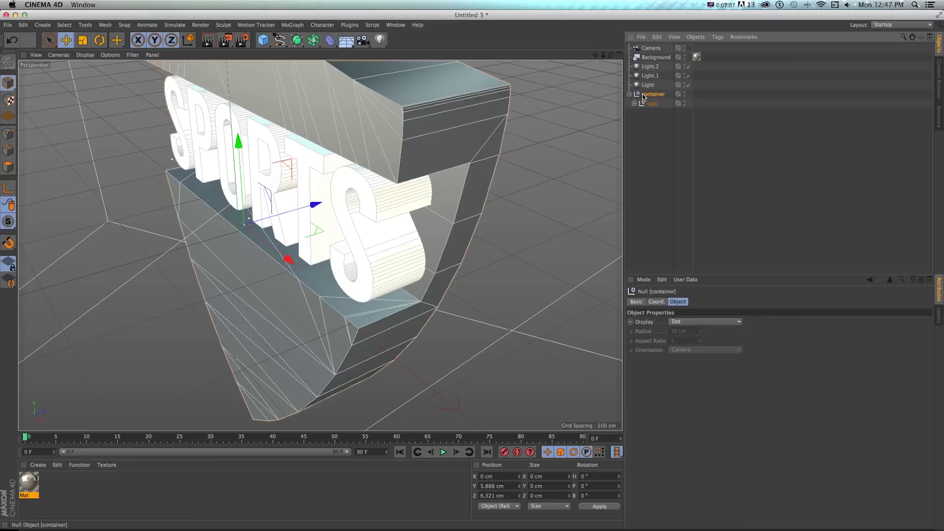
Add a Bevel deformer inside the container, directly below the logo group, and preview it briefly with the interactive render region.
click(329, 40)
click(428, 170)
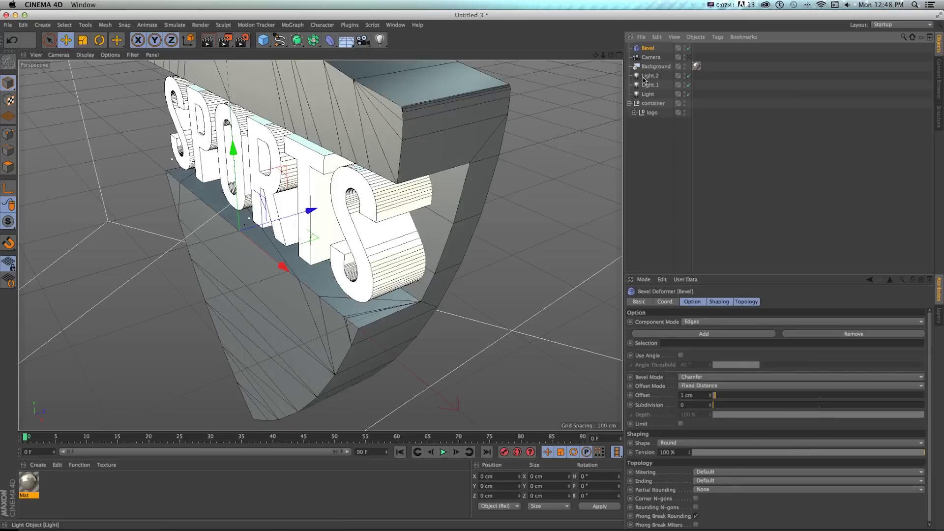
drag(652, 120, 653, 121)
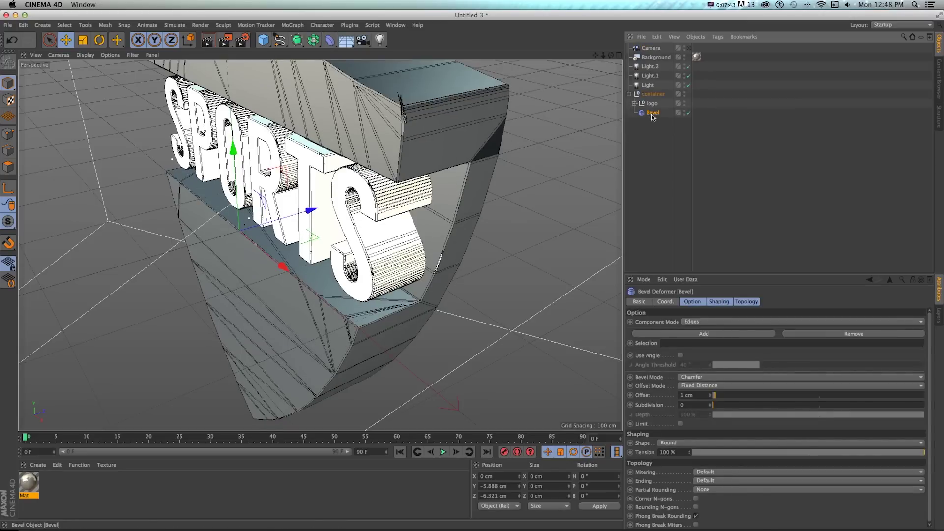
key(alt+r)
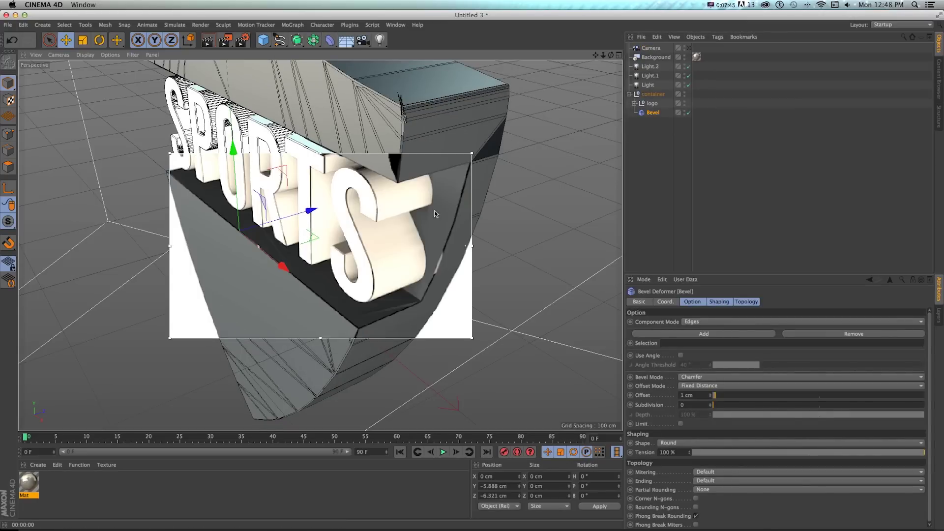
key(alt+r)
Limit the Bevel deformer by angle with a 40° threshold, and set its offset to 2 cm and subdivision to 2.
alt+drag(428, 162, 402, 143)
scroll(402, 143, up, 3)
mouse_move(396, 204)
alt+mouse_down()
mouse_move(420, 185)
mouse_move(394, 219)
alt+mouse_up()
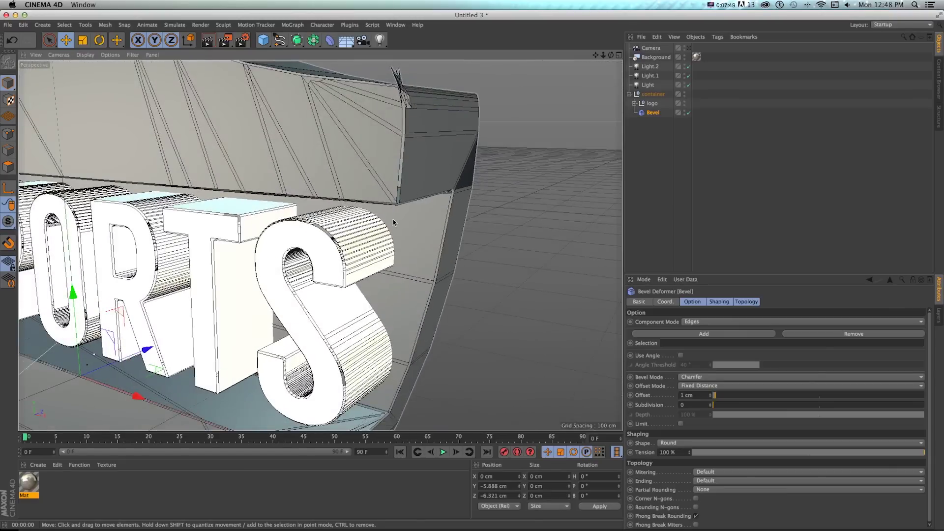
alt+middle_drag(393, 219, 363, 213)
alt+drag(362, 213, 339, 228)
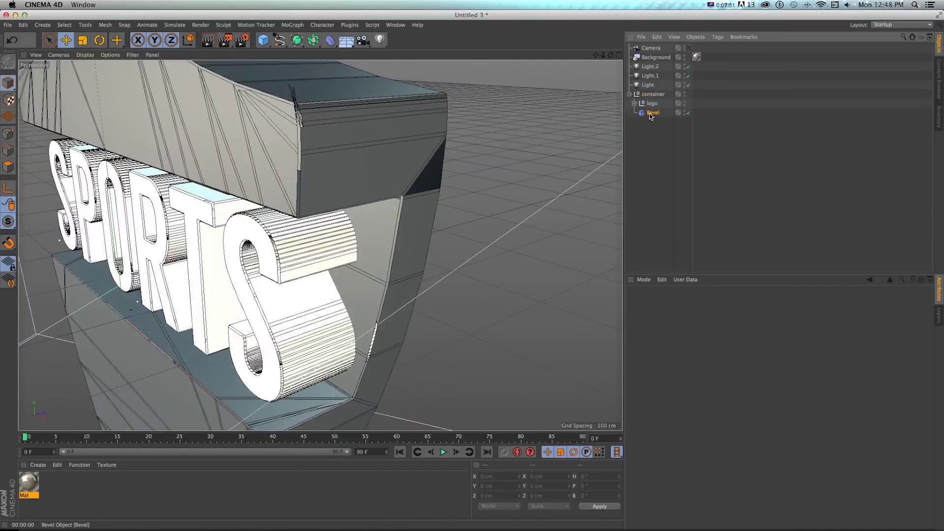
click(681, 355)
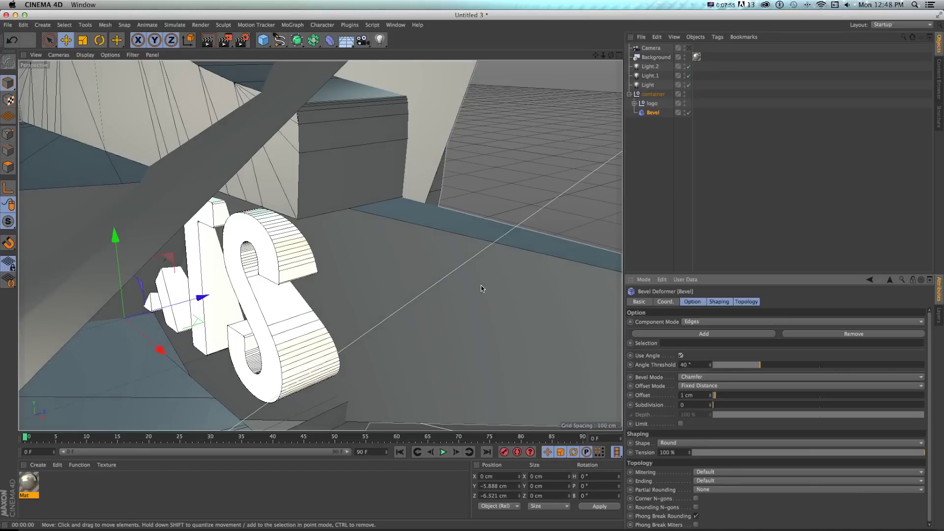
click(710, 397)
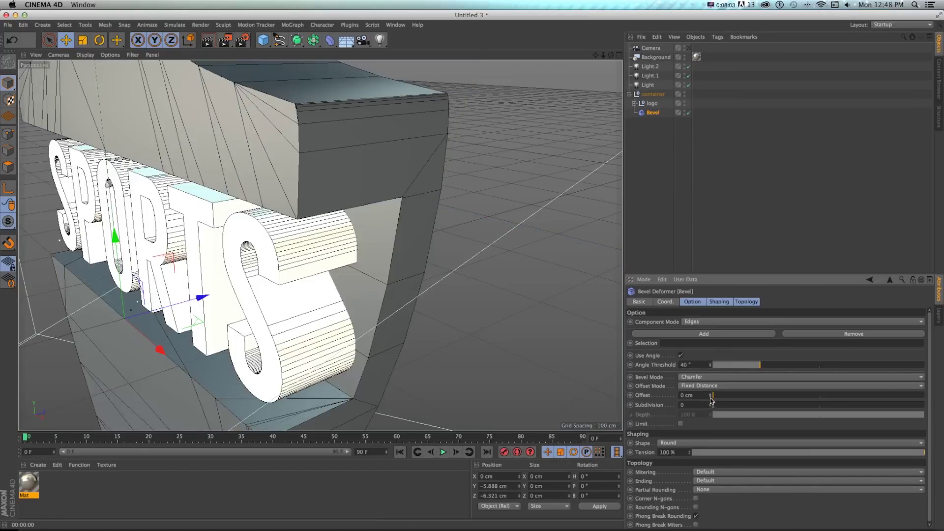
click(711, 405)
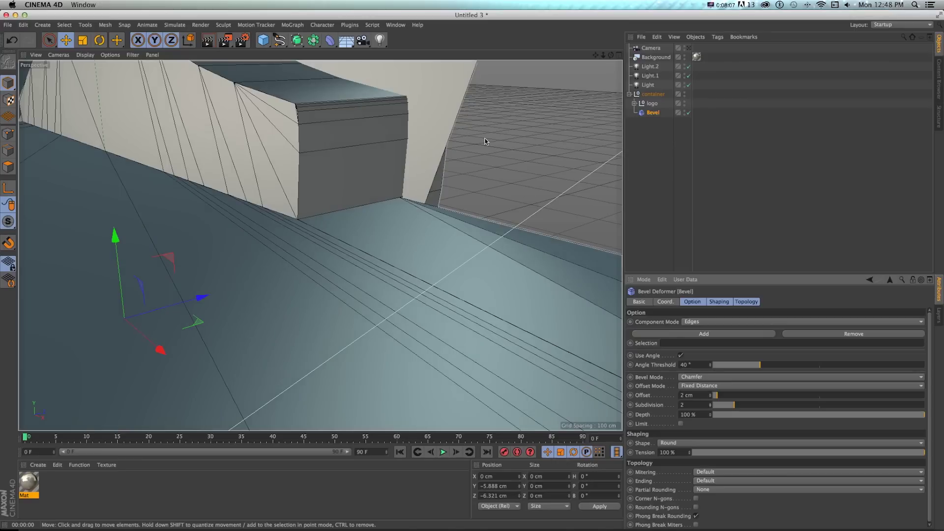
Unfold the logo hierarchy and add a Connect object at the top of the logo group.
click(634, 104)
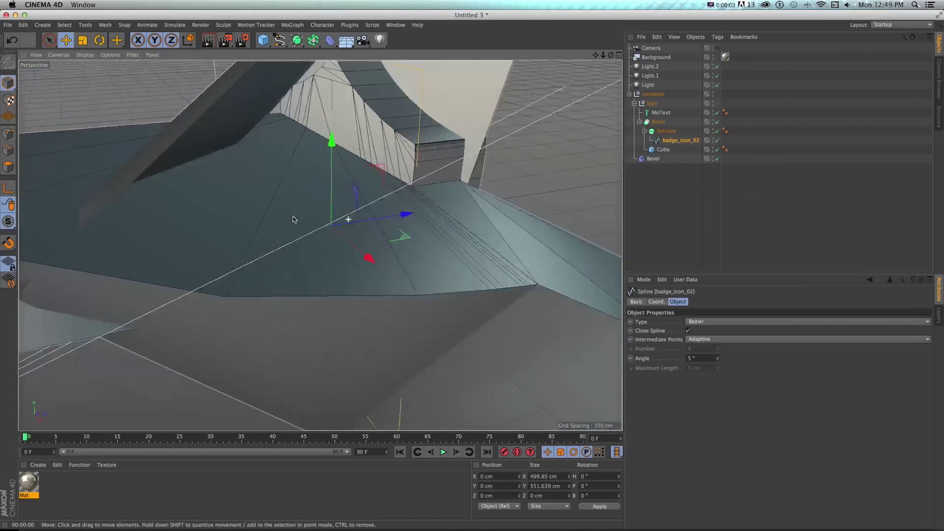
alt+drag(294, 220, 327, 204)
scroll(391, 163, up, 1)
alt+drag(409, 163, 396, 174)
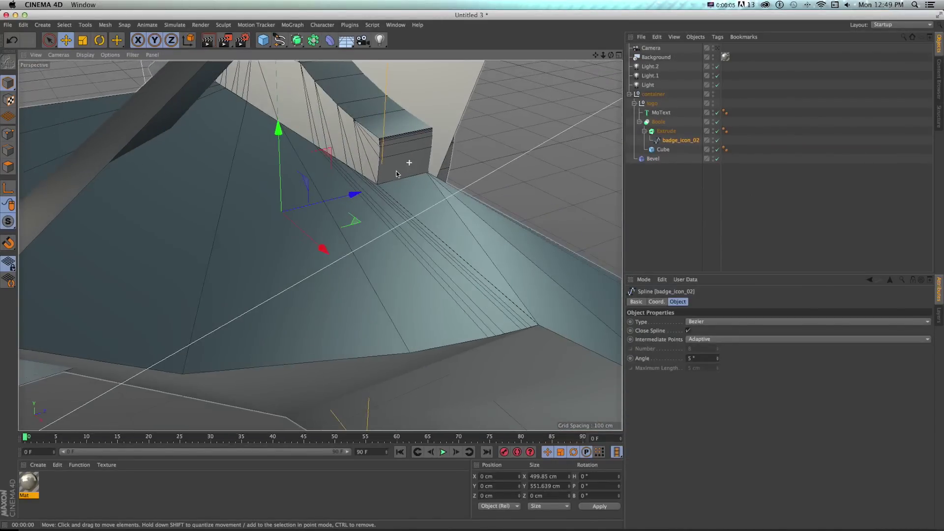
alt+middle_drag(396, 150, 406, 217)
alt+drag(406, 217, 423, 206)
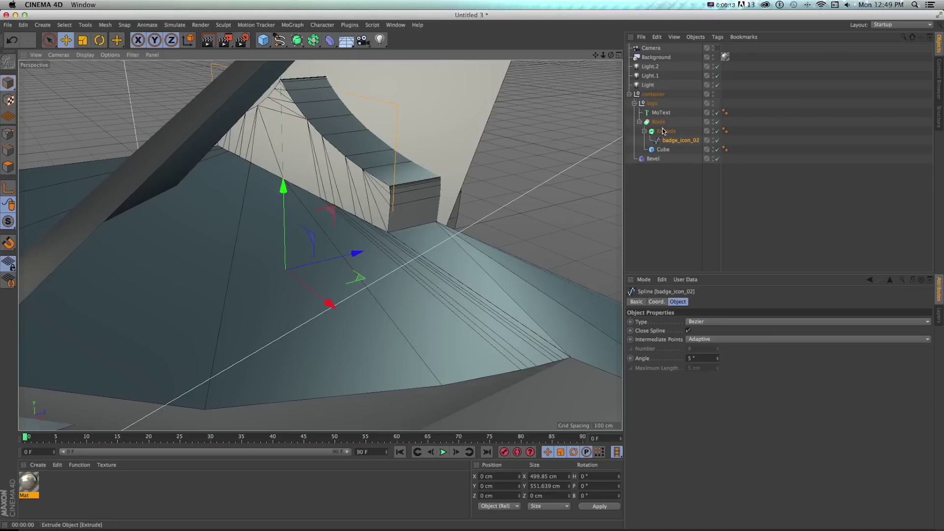
drag(313, 40, 399, 69)
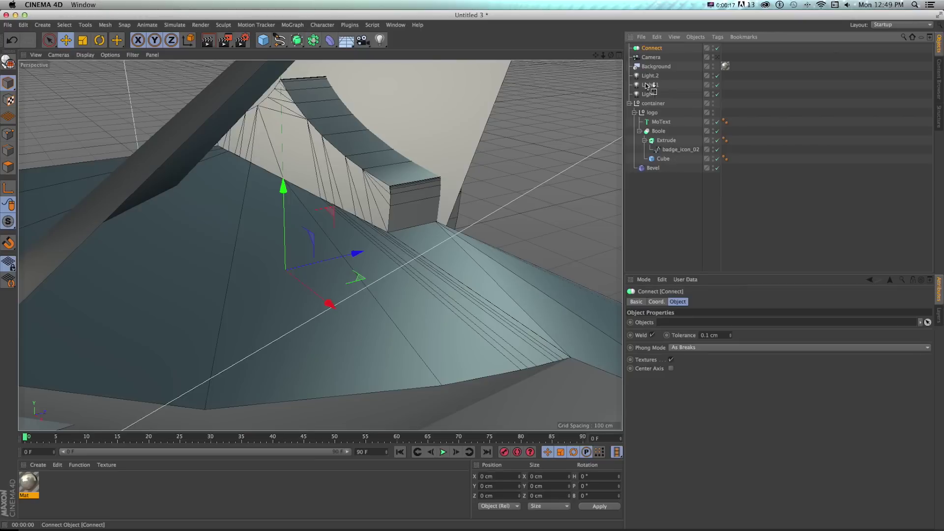
drag(653, 122, 653, 118)
Collapse the Boole and nest both the MoText and the Boole under the Connect object.
click(639, 131)
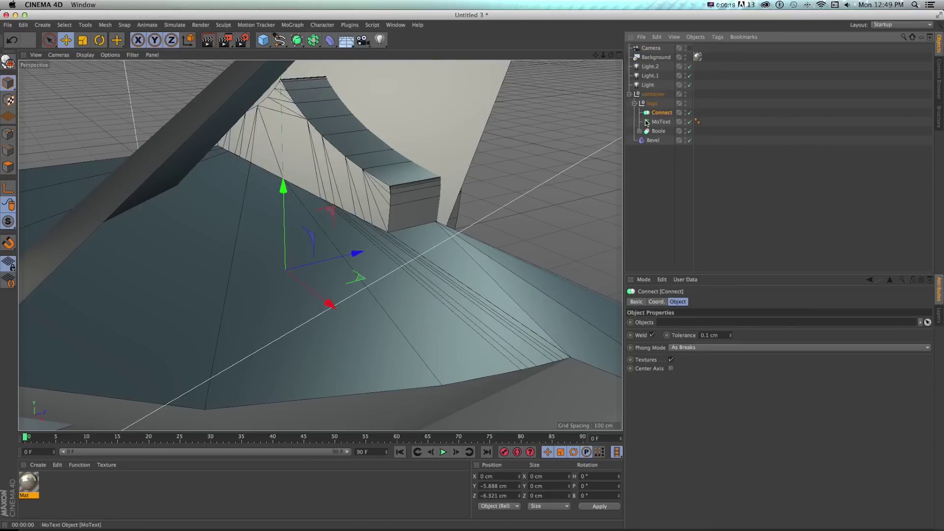
click(655, 123)
shift+click(655, 131)
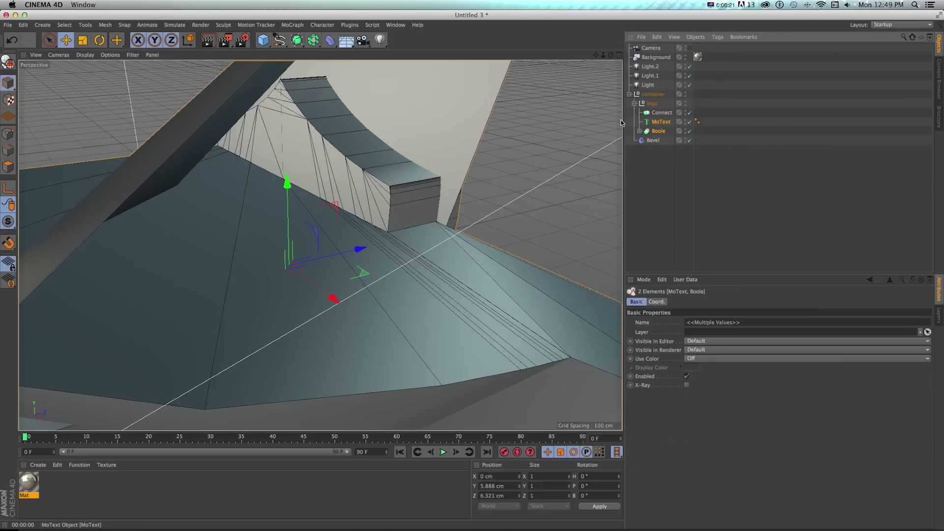
drag(654, 131, 655, 114)
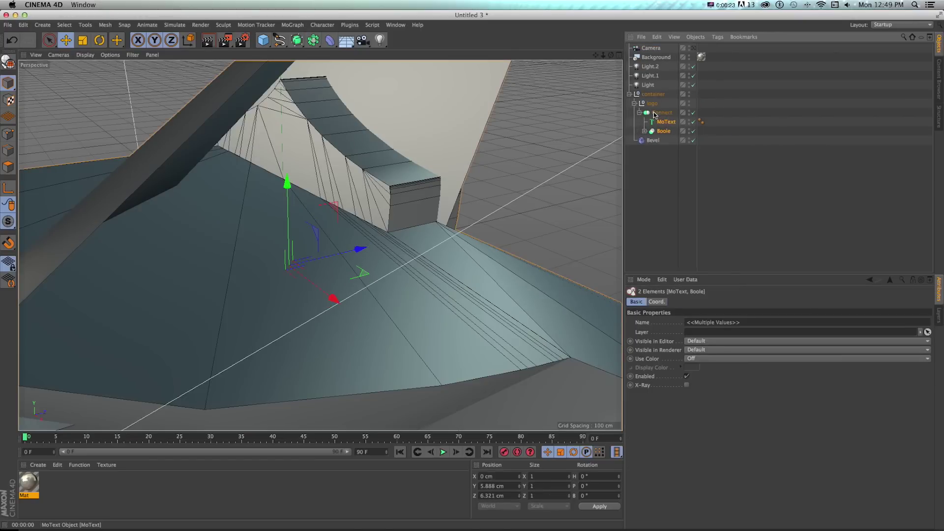
Set the cap type of the shield's Extrude object to Quadrangles.
alt+drag(290, 274, 352, 254)
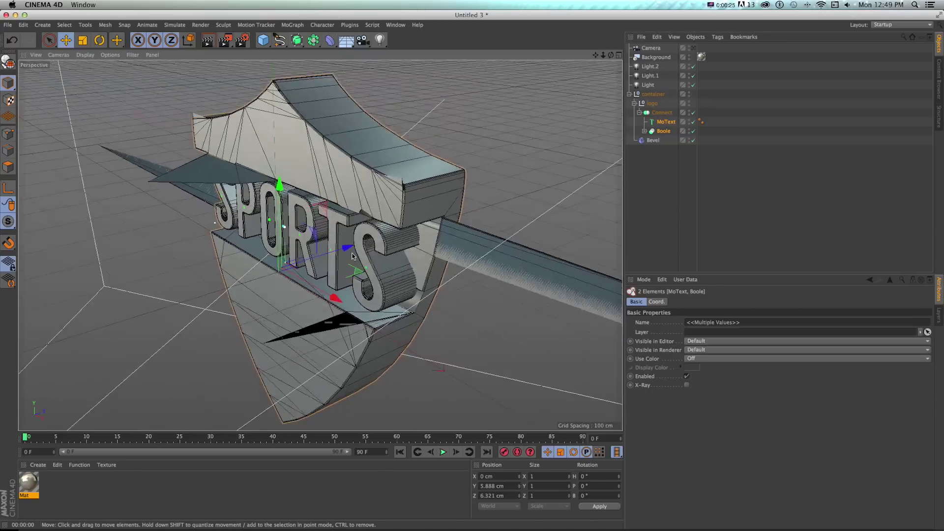
alt+right_drag(369, 238, 386, 233)
click(650, 157)
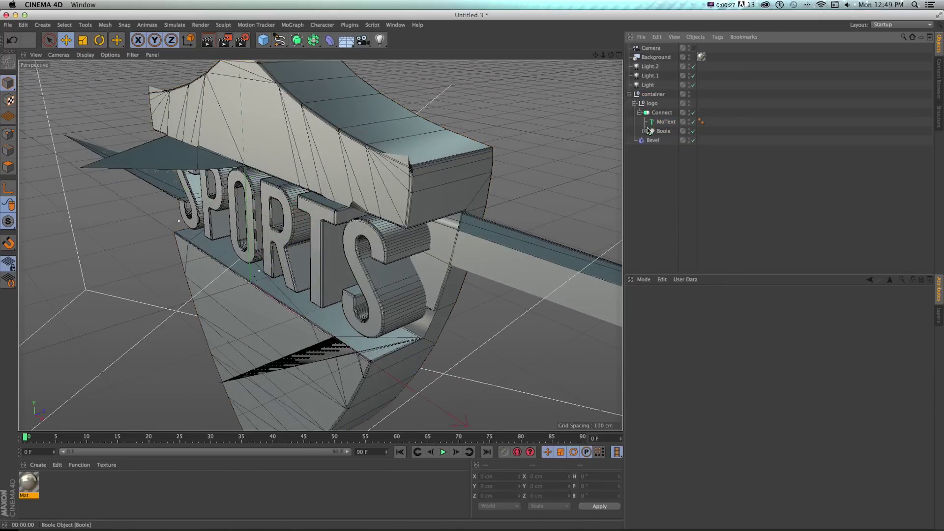
click(644, 131)
click(669, 140)
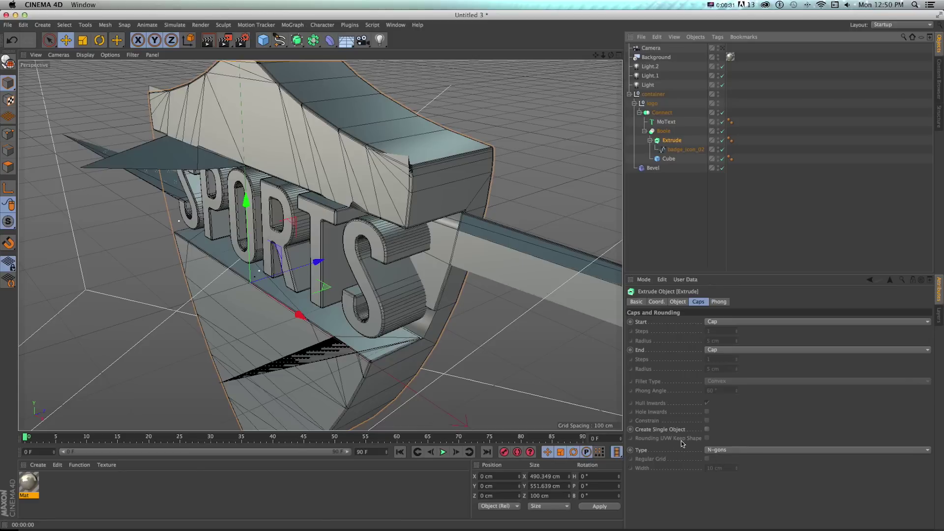
click(739, 450)
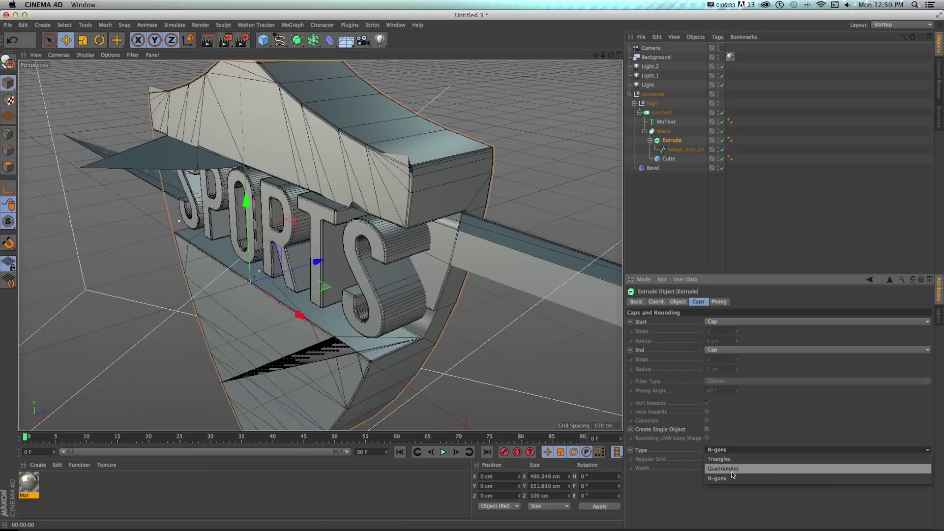
click(731, 469)
Set the intermediate-point angle of the badge_icon_02 spline to 4°.
click(665, 150)
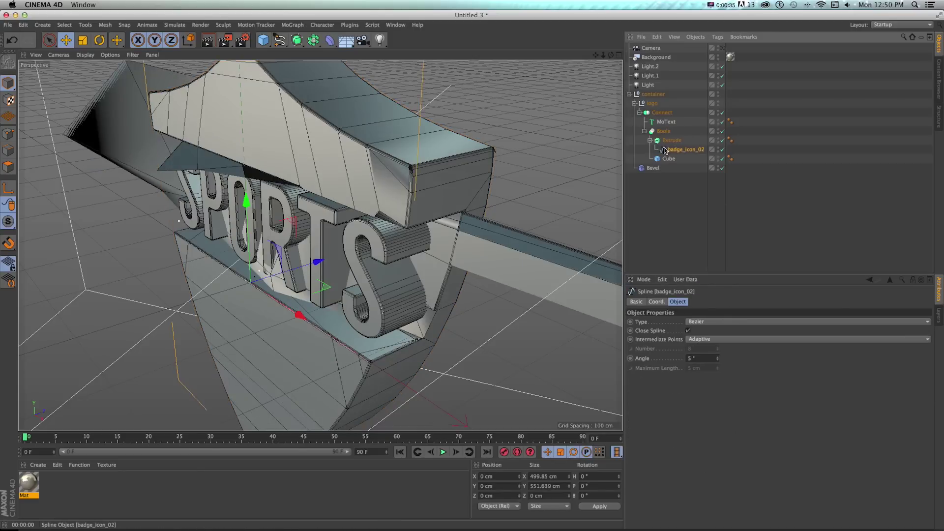
drag(718, 360, 718, 363)
click(718, 361)
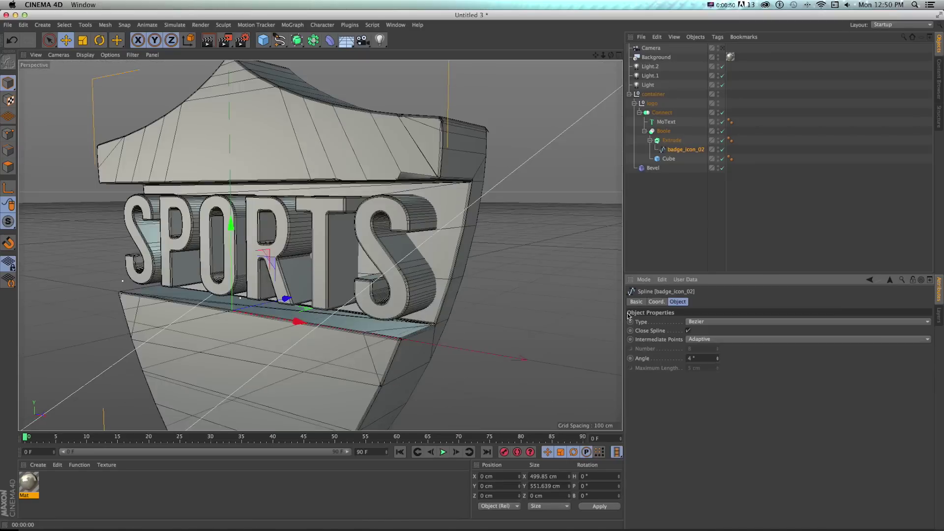
Set the Bevel deformer's offset to 1 cm and inspect the edges of the shield and letters up close.
alt+drag(502, 231, 510, 254)
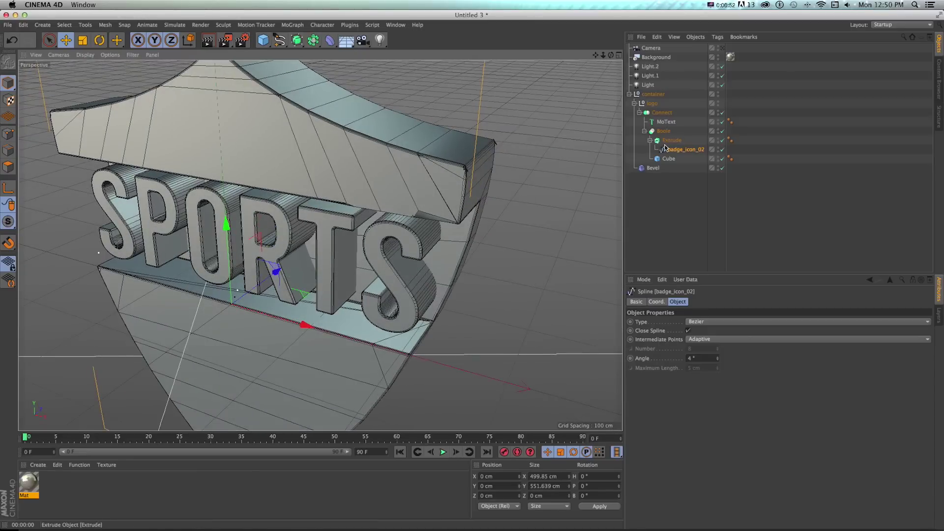
click(653, 168)
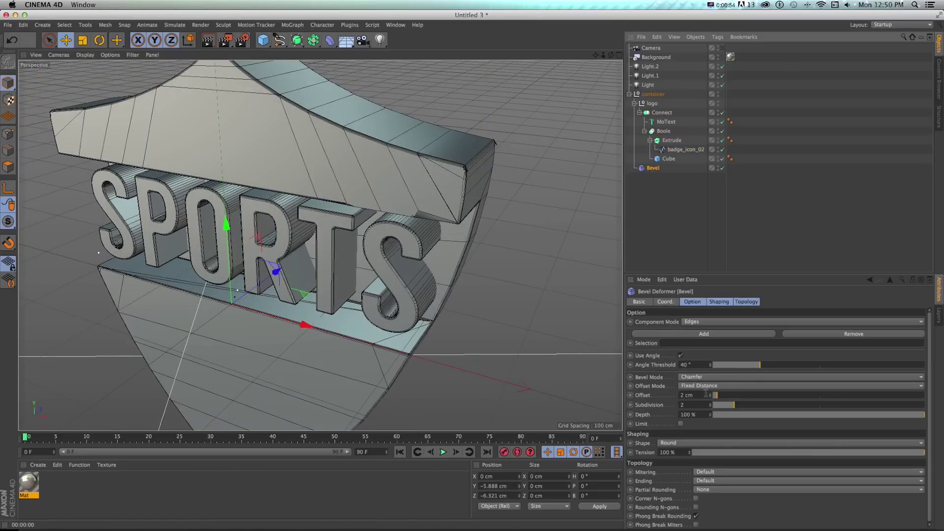
click(712, 397)
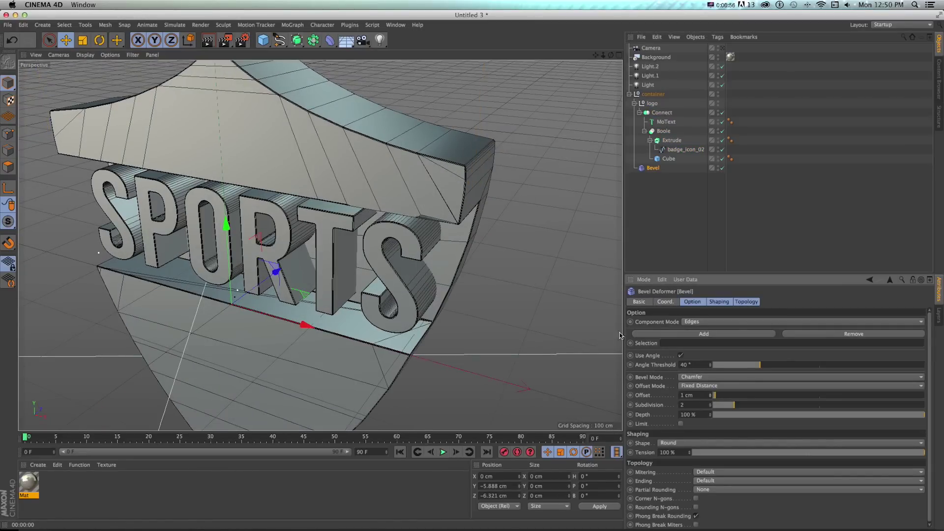
scroll(462, 197, up, 10)
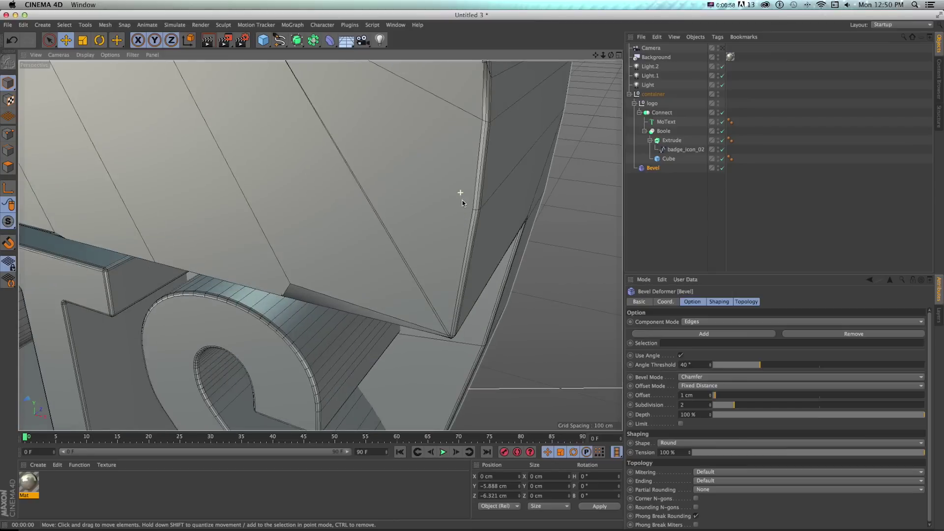
scroll(462, 202, up, 10)
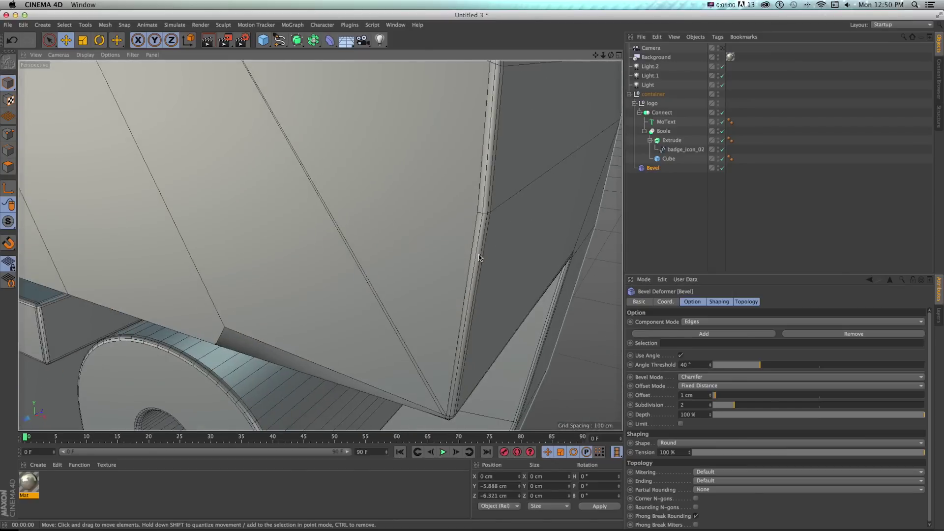
alt+middle_drag(422, 305, 529, 82)
alt+middle_drag(295, 408, 320, 244)
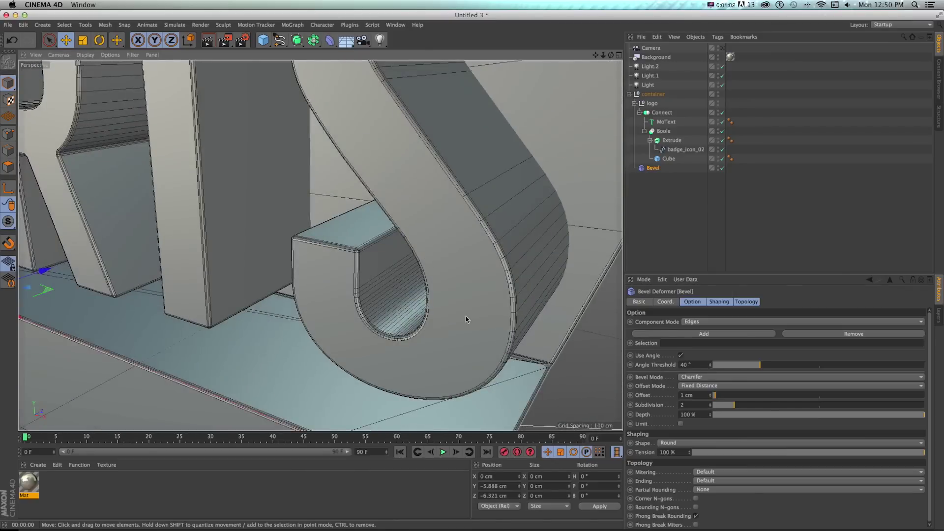
Switch the Bevel deformer back on and render a preview of the whole logo in the viewport.
scroll(468, 319, down, 10)
alt+drag(433, 338, 428, 290)
scroll(450, 302, down, 3)
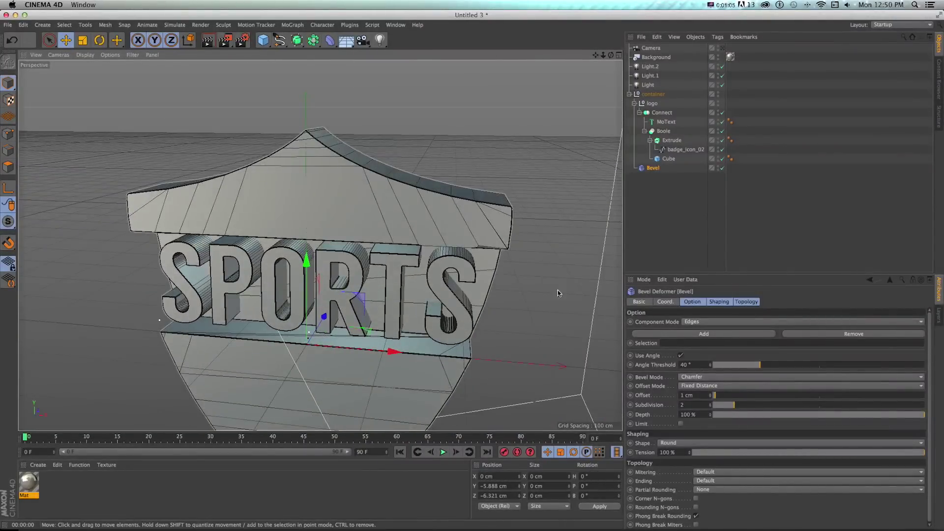
click(722, 168)
mouse_move(460, 200)
alt+mouse_down()
mouse_move(429, 211)
mouse_move(462, 225)
mouse_move(470, 193)
alt+mouse_up()
scroll(469, 193, up, 3)
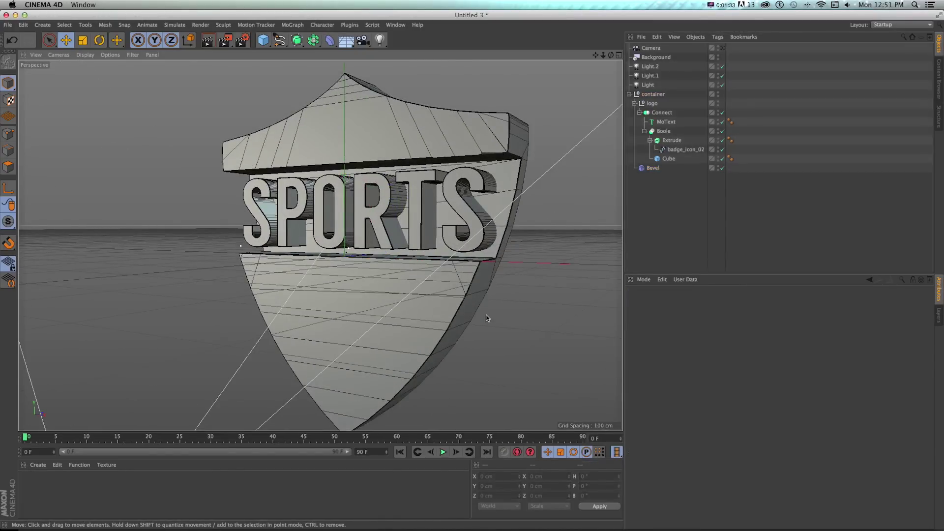
key(super+r)
click(662, 199)
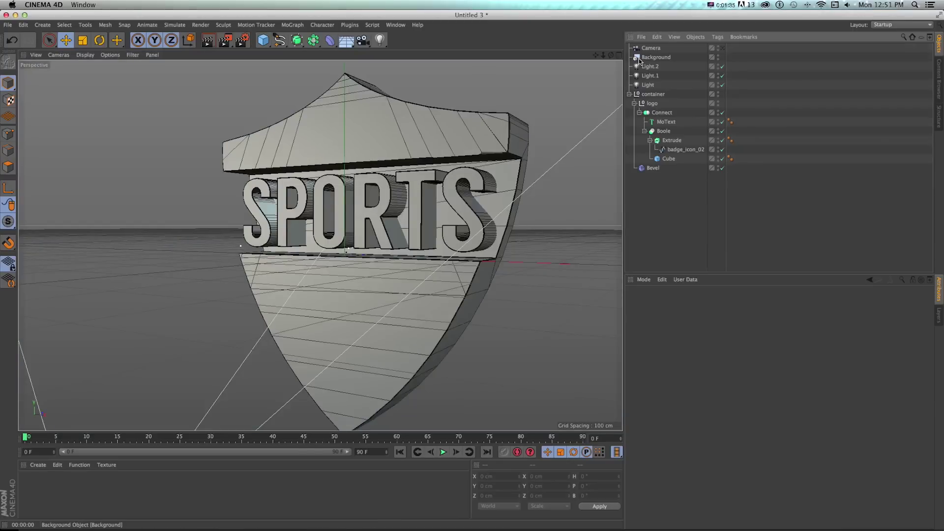
Examine the placement and settings of Light, Light.1 and Light.2 around the logo in the four-view layout.
click(647, 84)
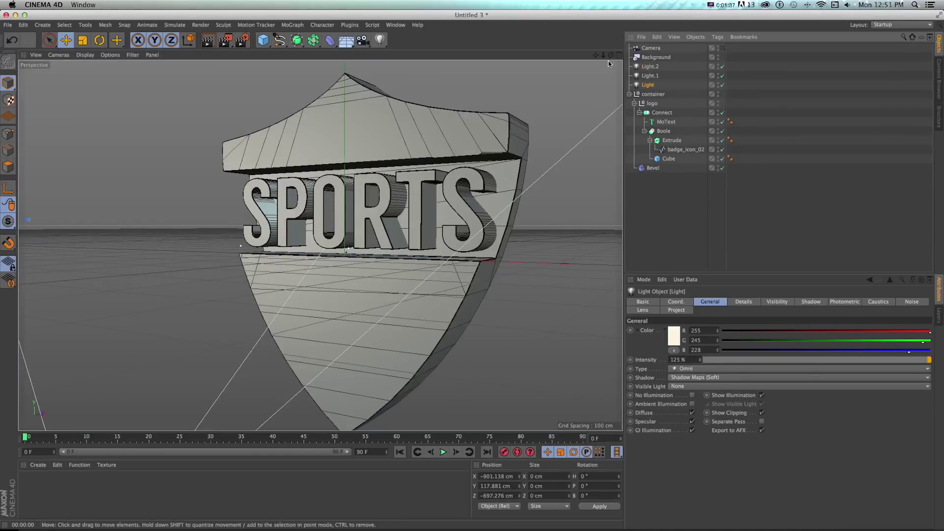
middle_click(608, 63)
click(649, 75)
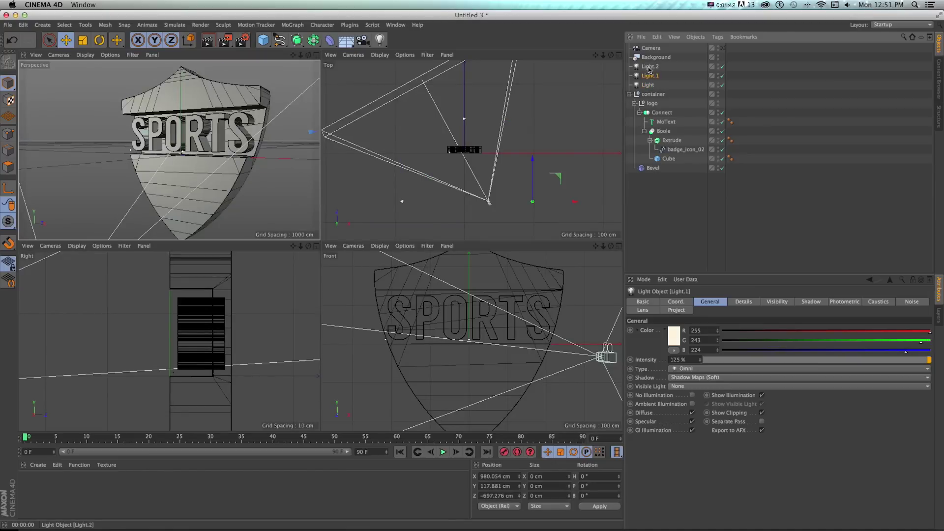
click(648, 85)
click(650, 66)
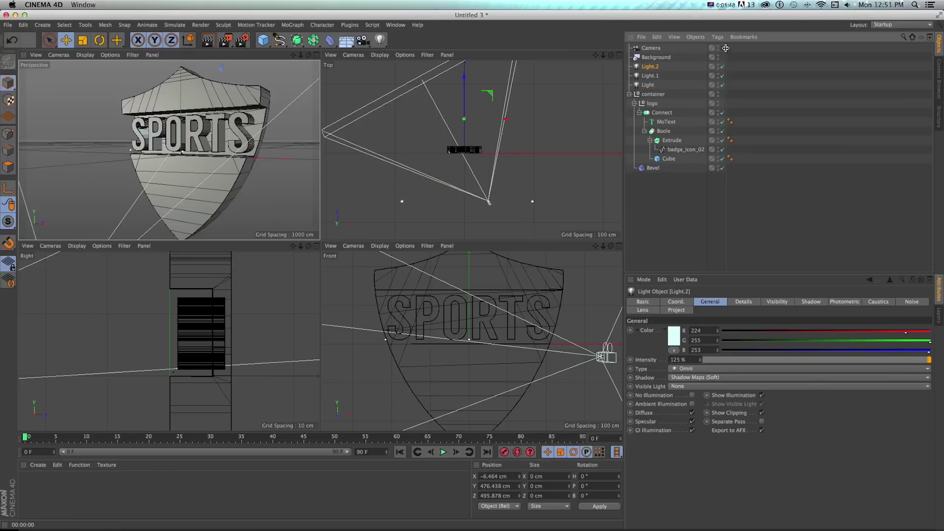
Look through the scene's Camera in a single perspective view and render a preview of the logo.
key(F1)
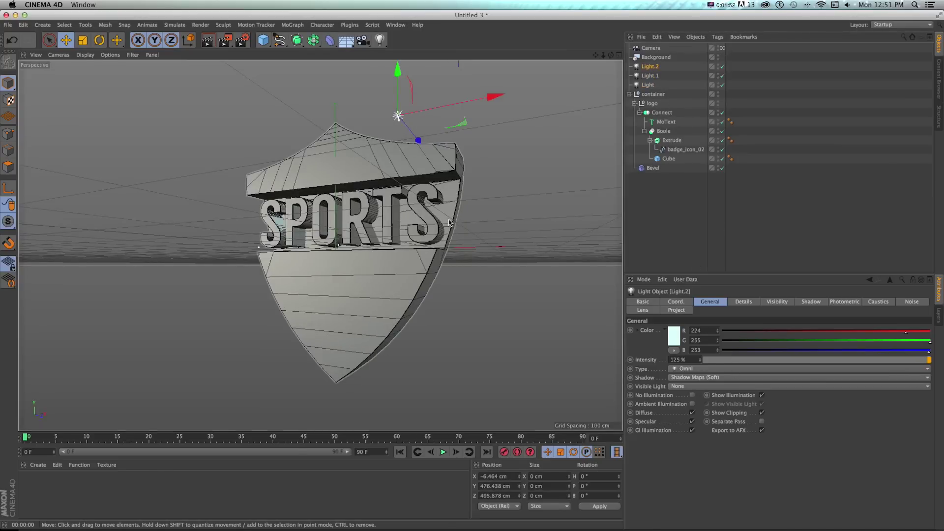
key(super+r)
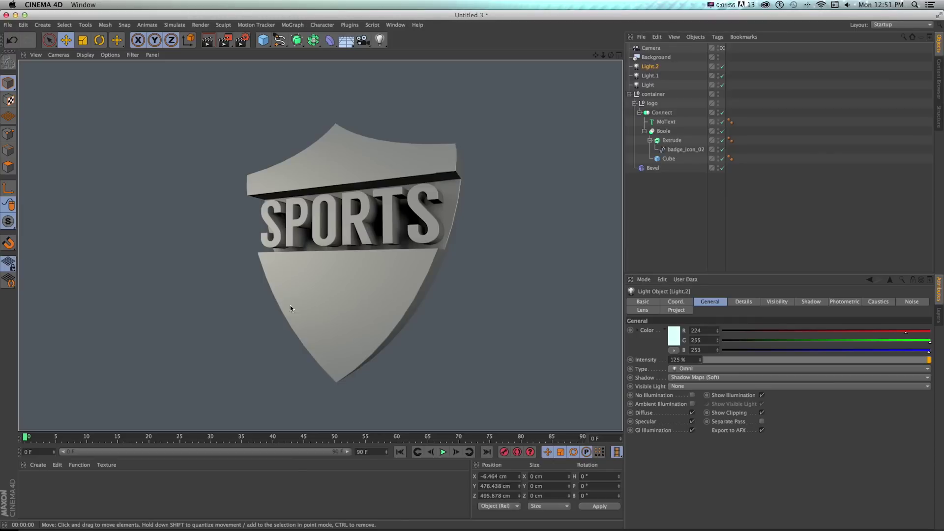
click(491, 220)
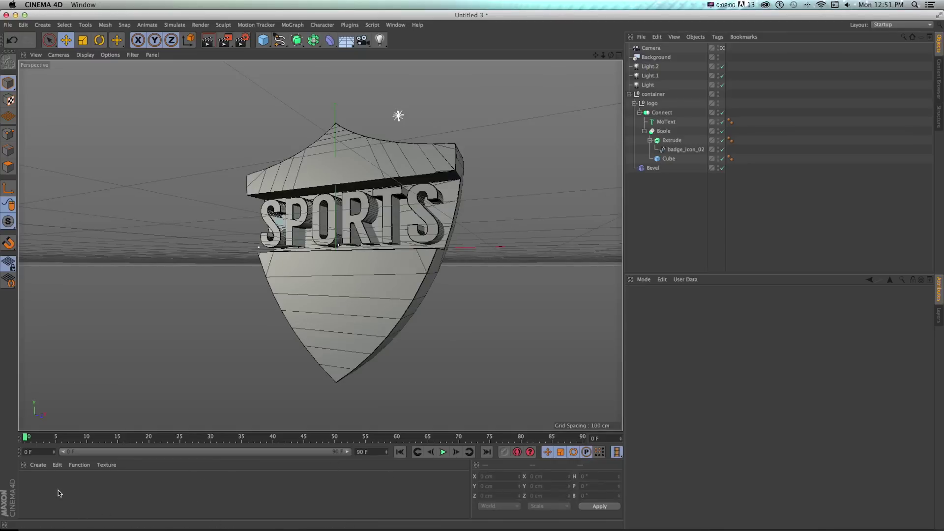
Create a new material and set its color to RGB 242, 242, 242.
double_click(40, 488)
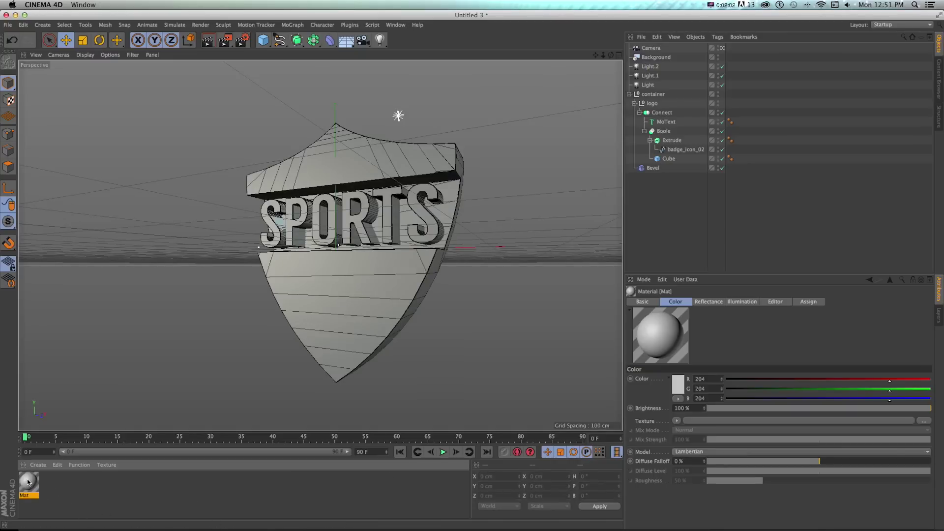
double_click(30, 480)
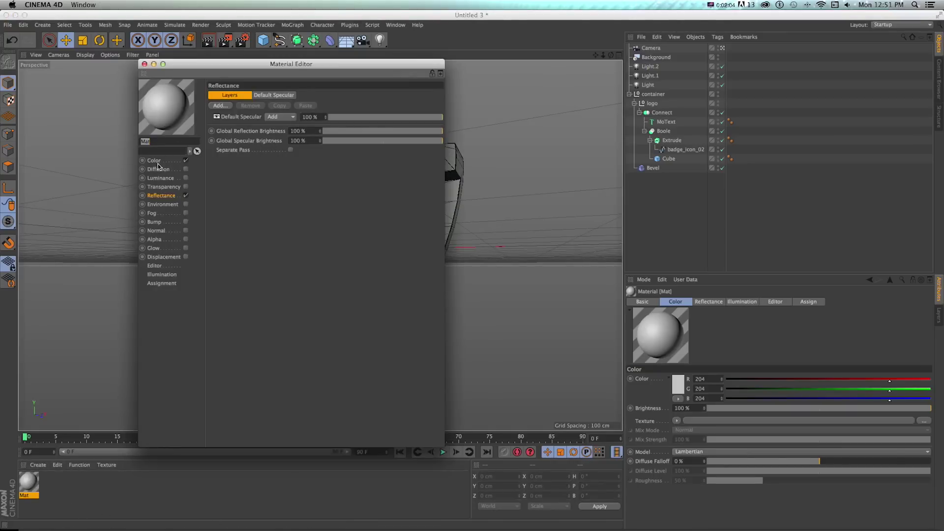
drag(206, 62, 224, 79)
click(284, 101)
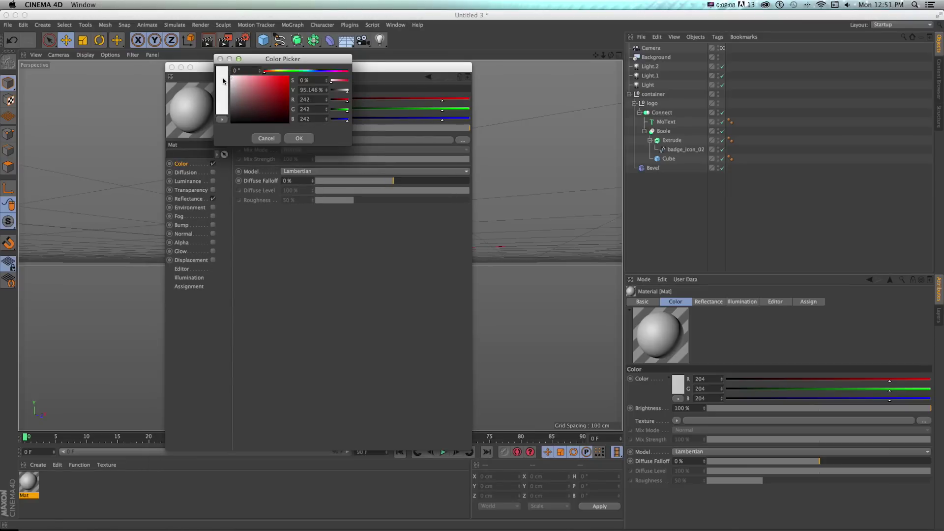
click(297, 138)
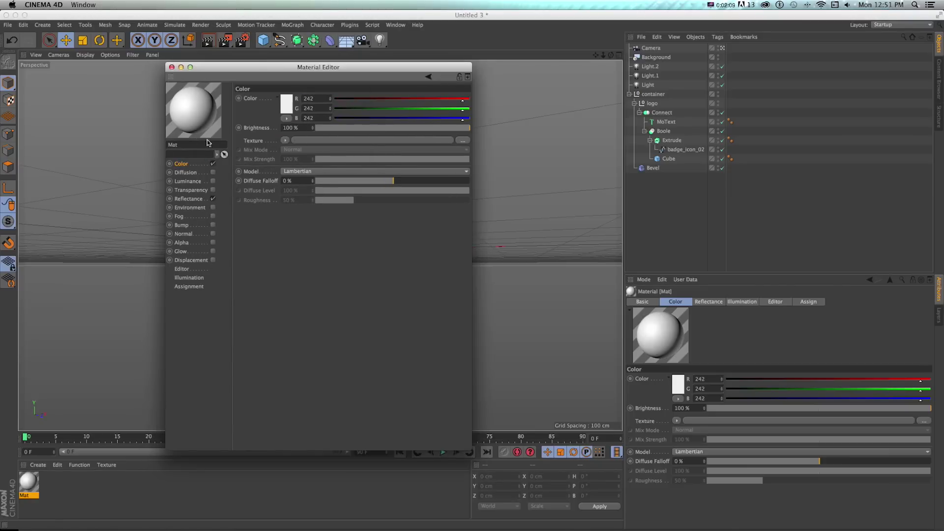
Add a GGX reflectance layer to the new material and apply the material to the logo null.
click(189, 200)
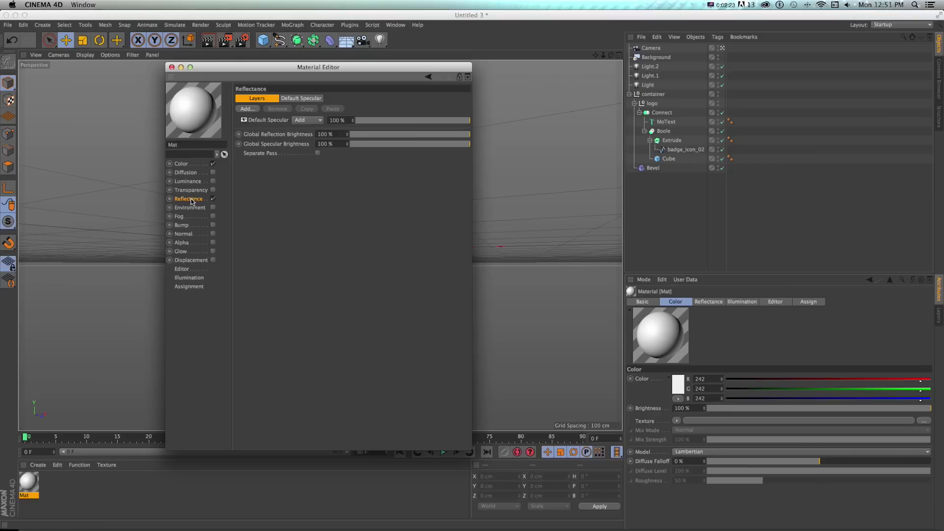
click(247, 109)
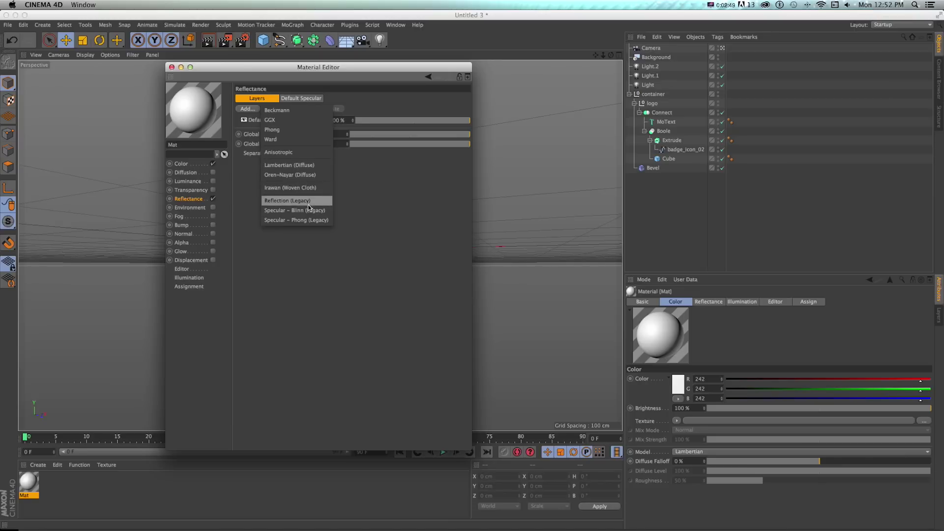
click(272, 122)
drag(234, 67, 392, 65)
drag(25, 488, 634, 105)
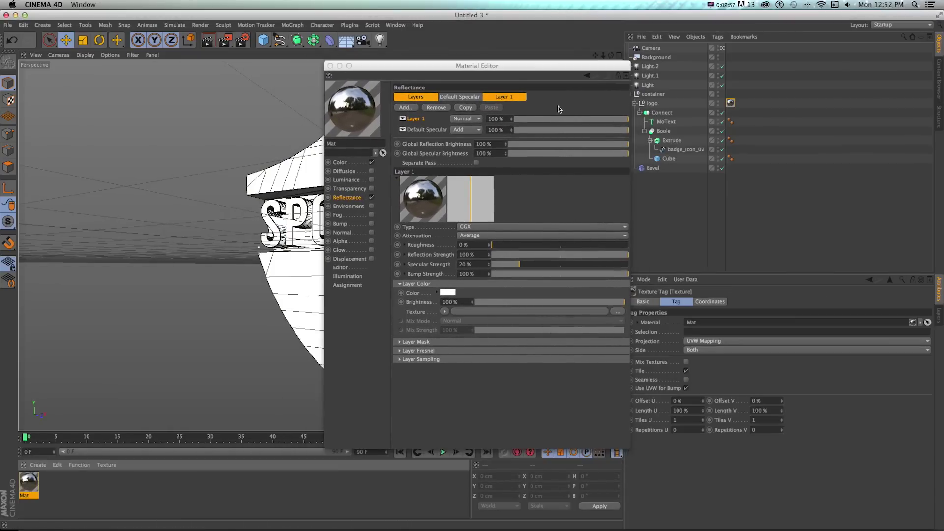
Start an interactive render region and set the roughness of the GGX layer to 4%.
key(alt+r)
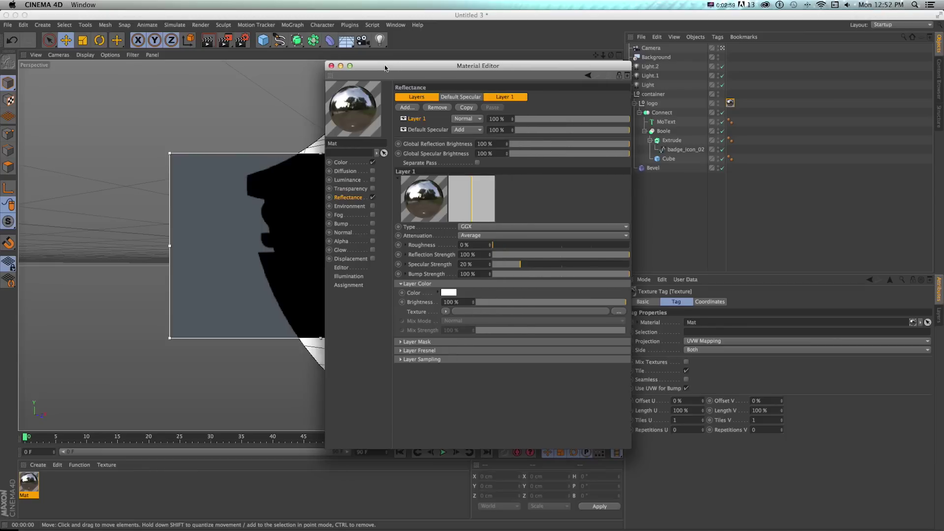
mouse_move(378, 67)
mouse_down()
mouse_move(427, 70)
mouse_move(379, 75)
mouse_up()
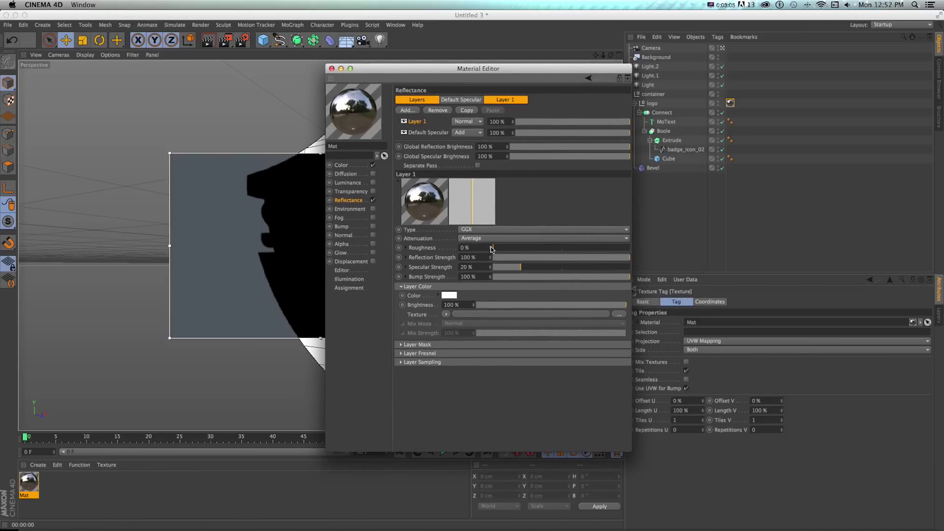
drag(491, 249, 490, 247)
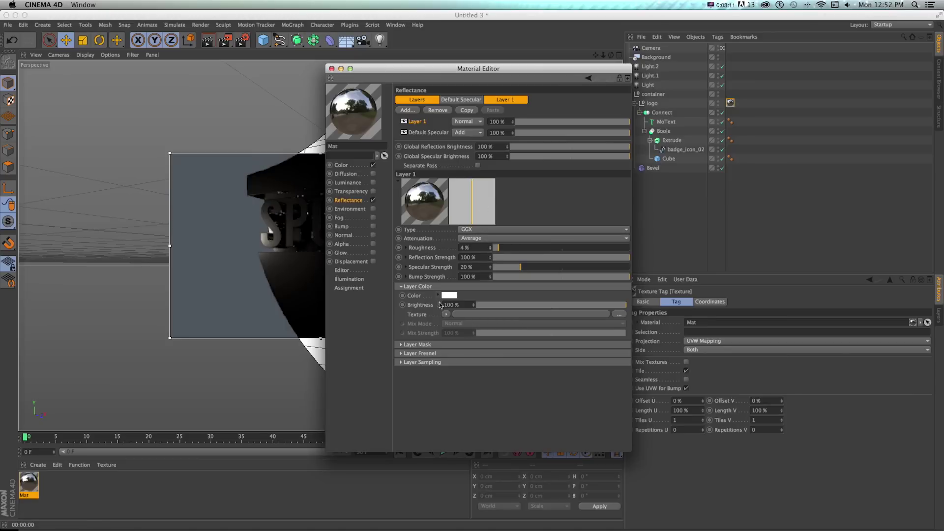
Expand the layer mask and Fresnel settings of the GGX layer and set its Fresnel to Conductor.
click(400, 346)
click(401, 406)
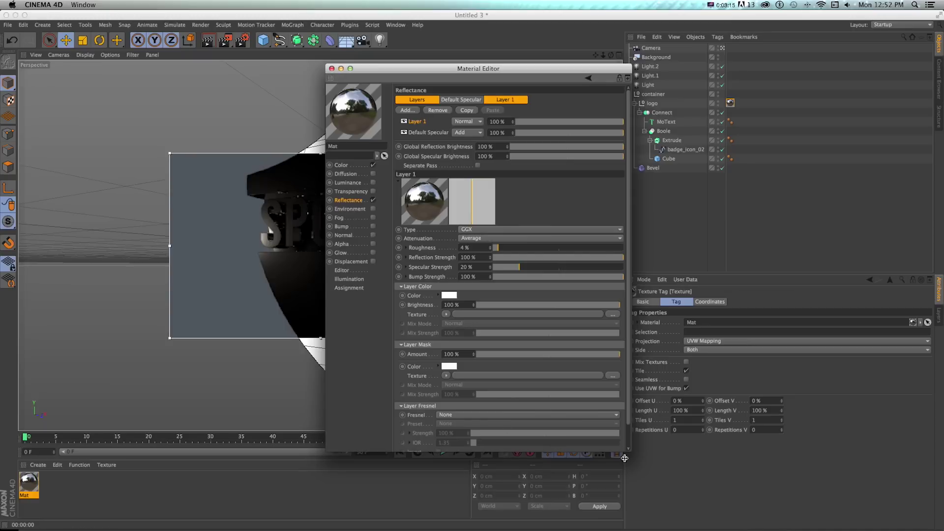
drag(626, 457, 633, 529)
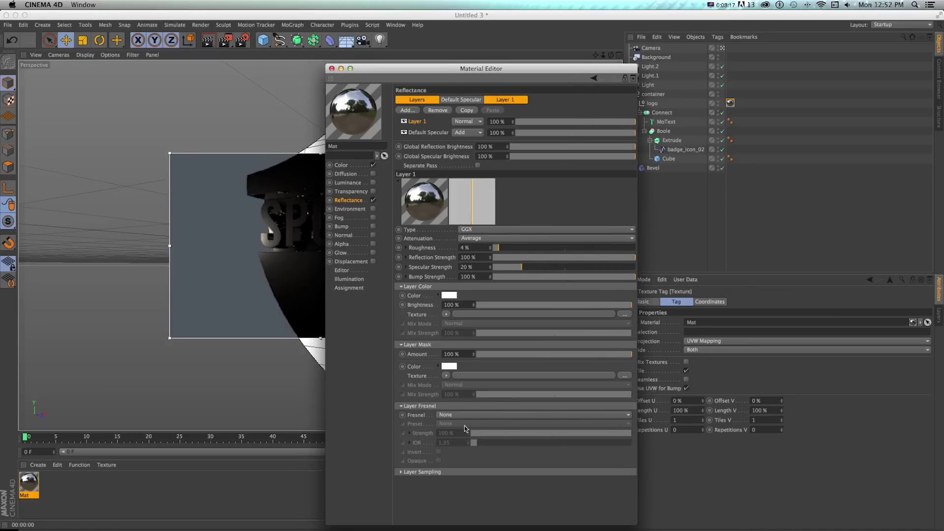
click(449, 416)
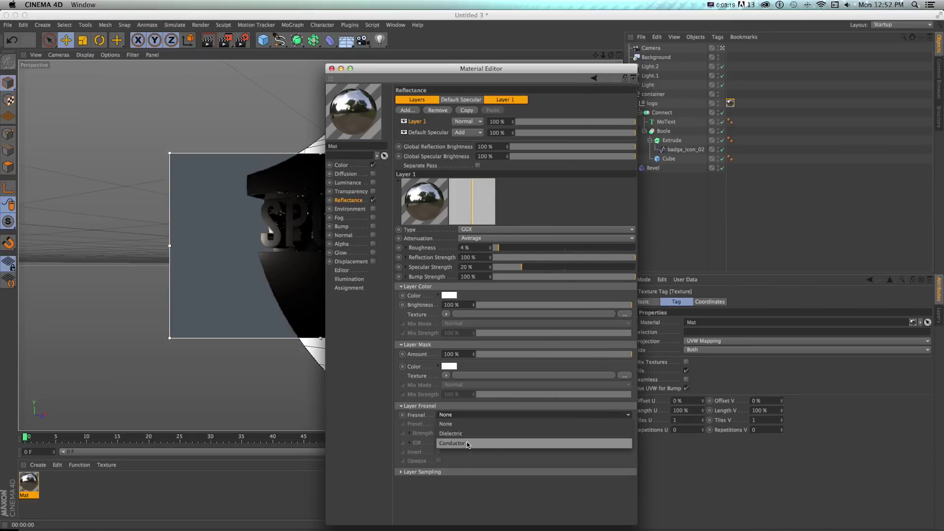
click(451, 443)
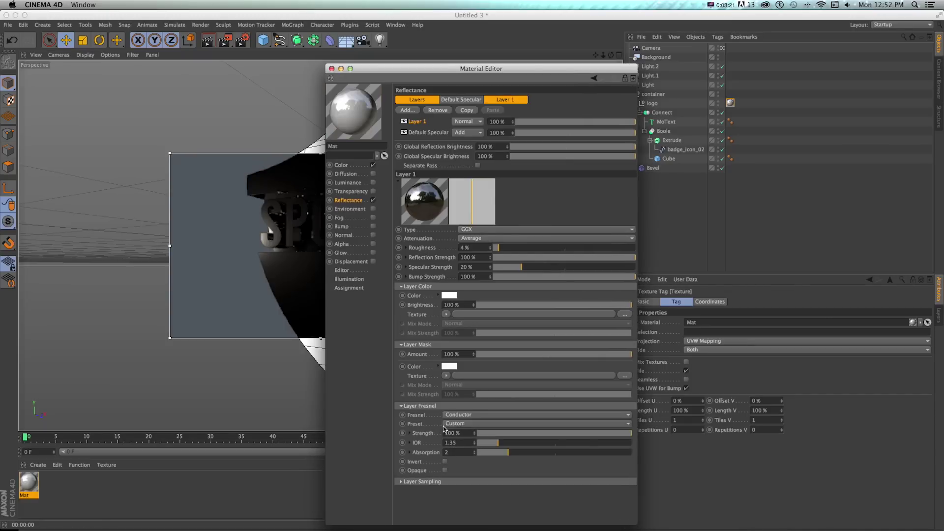
Try the Chromium, Copper and Beryllium Fresnel presets, set the preset to Gold, and close the material editor.
click(448, 424)
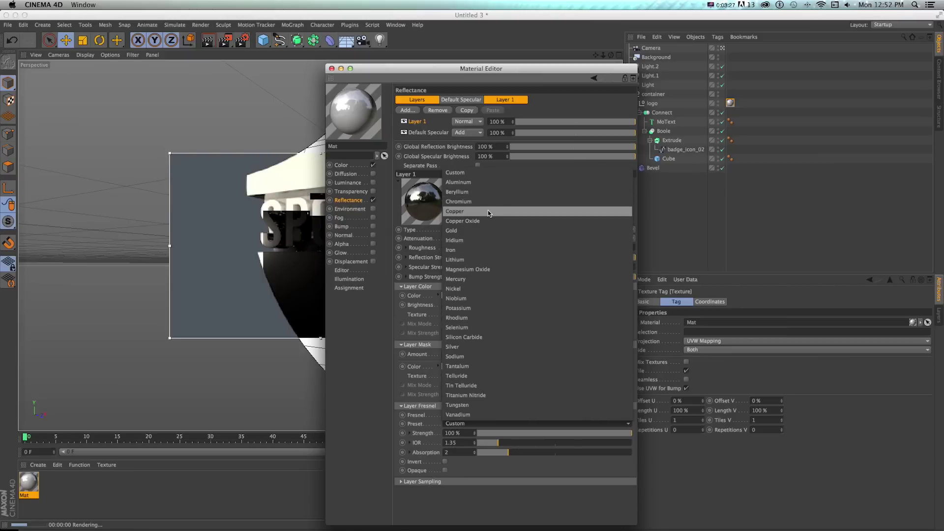
click(474, 199)
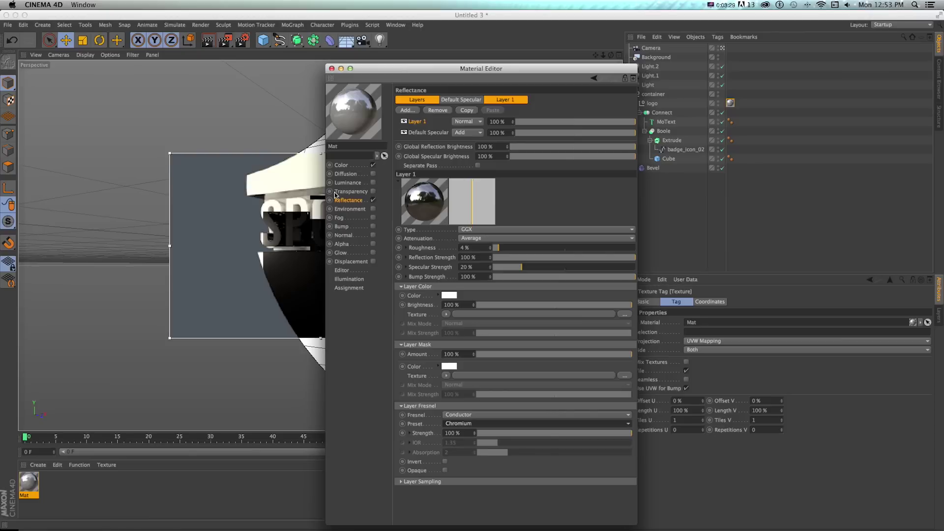
click(465, 423)
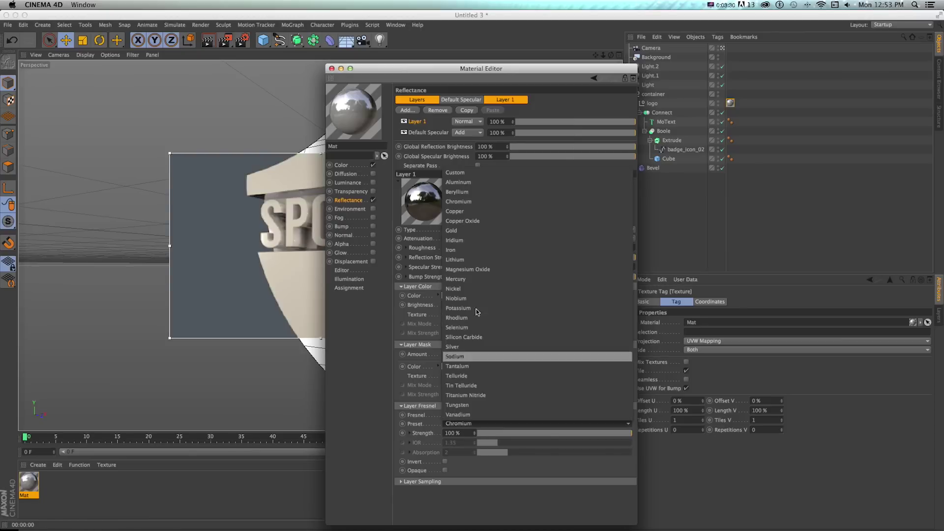
click(457, 211)
click(466, 422)
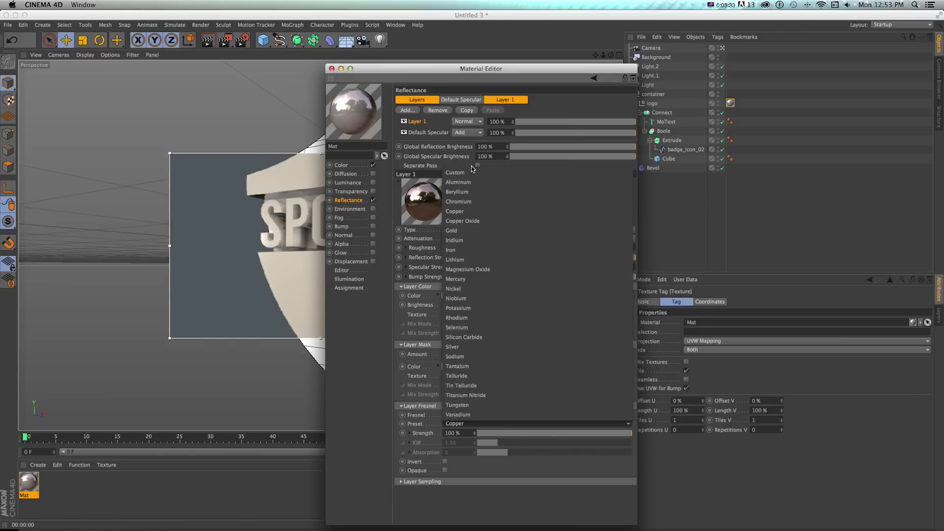
click(461, 191)
click(468, 423)
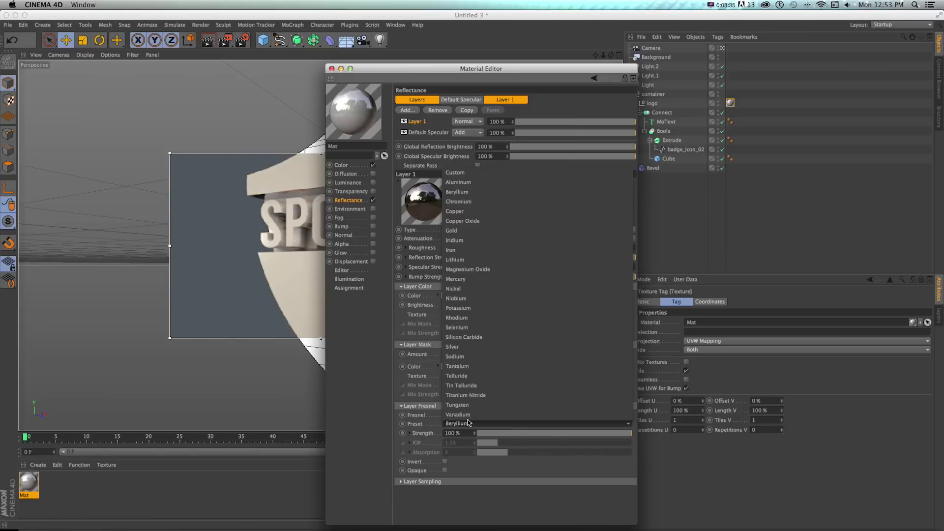
click(476, 236)
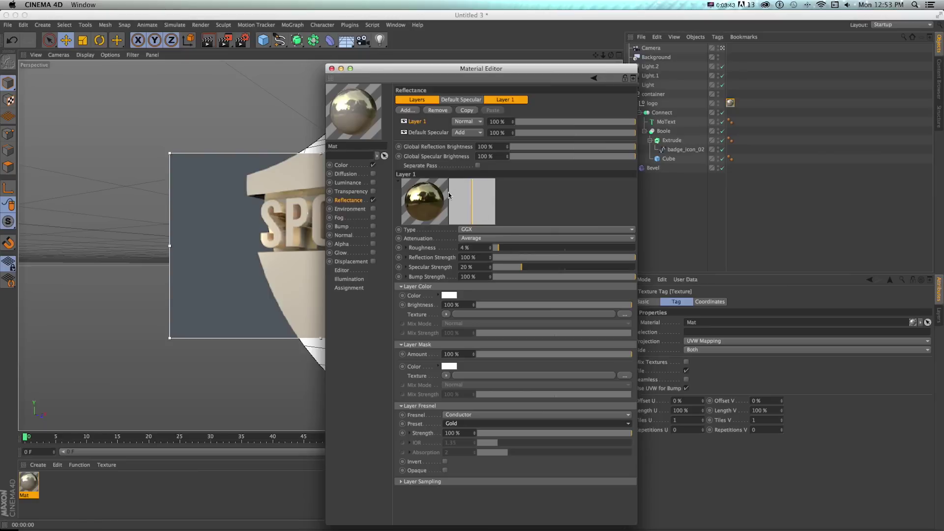
click(331, 68)
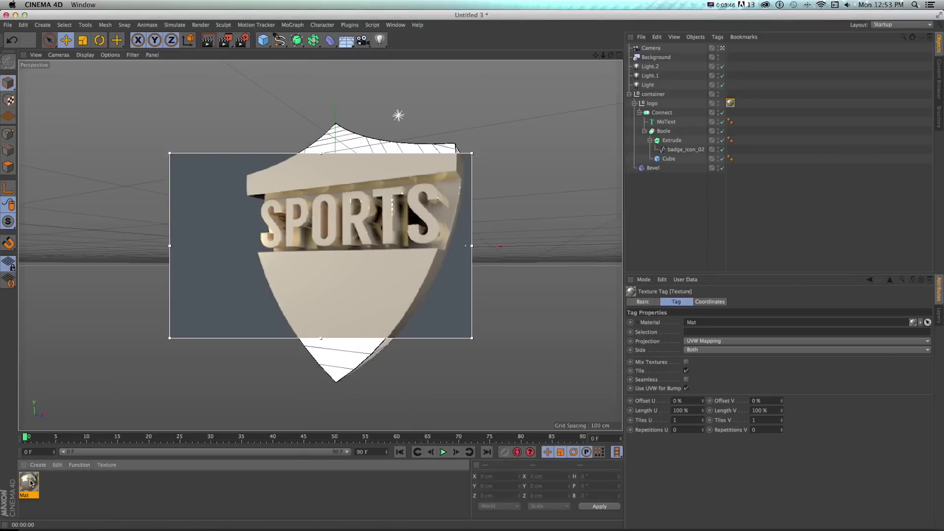
Apply the Mat material to the Background object as well and enlarge the interactive render region.
drag(30, 483, 656, 59)
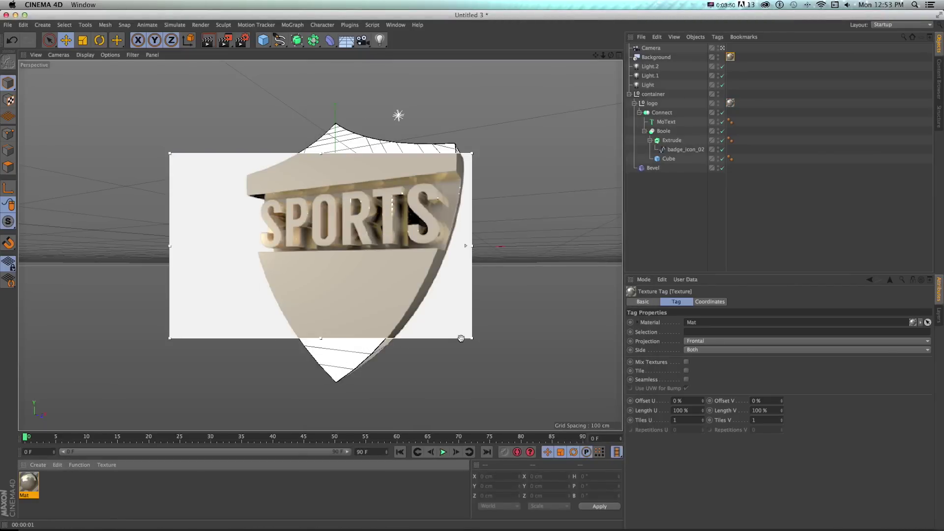
drag(461, 338, 600, 431)
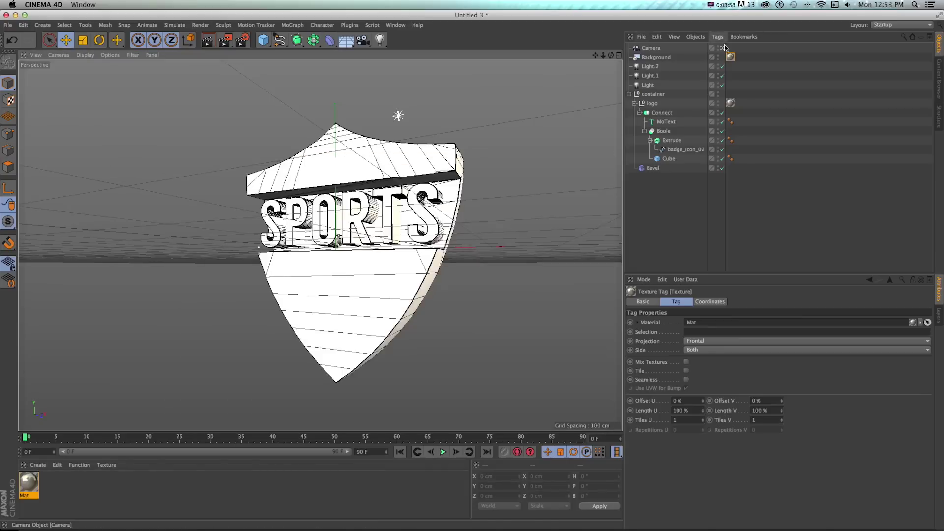
Inspect the gold reflections and beveled edges of the letters up close in the render region, and return to the Camera view.
scroll(444, 211, up, 10)
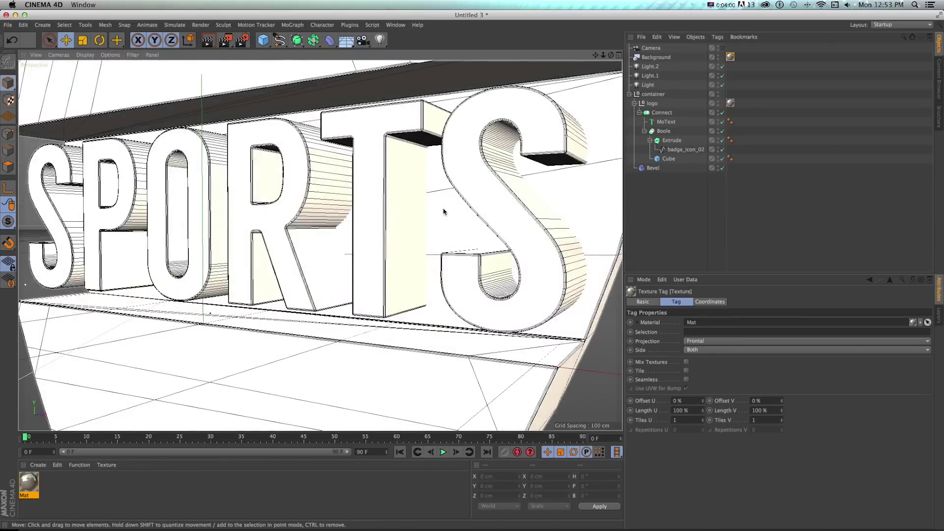
key(alt+r)
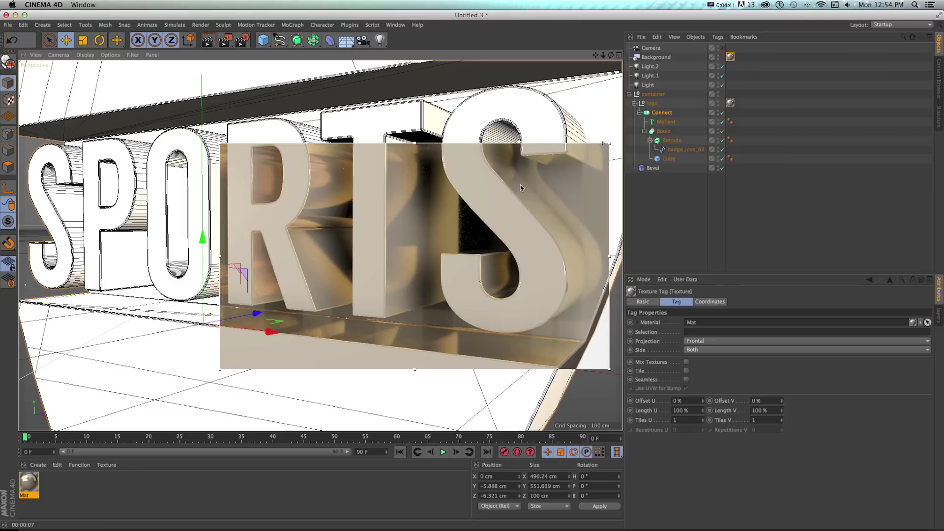
click(722, 47)
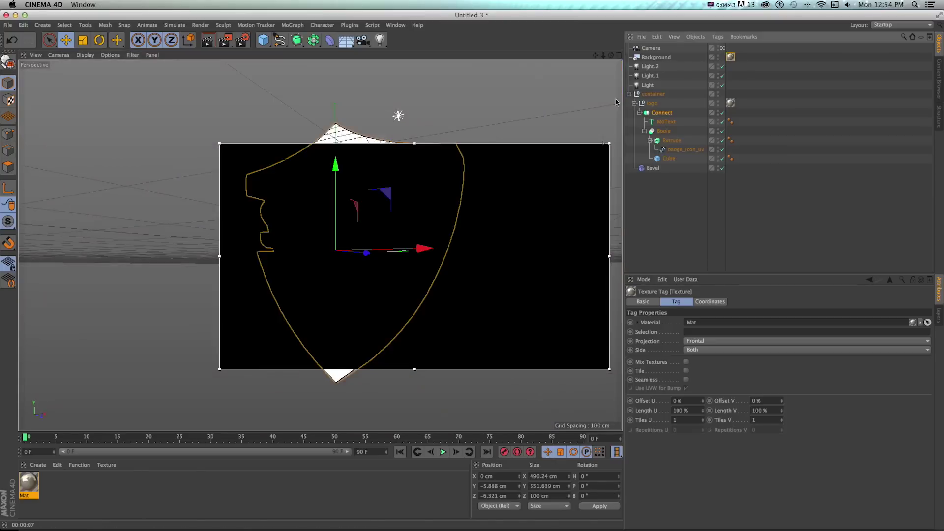
Turn off the interactive render region, and test rotating the container null's heading before undoing that rotation.
key(alt+r)
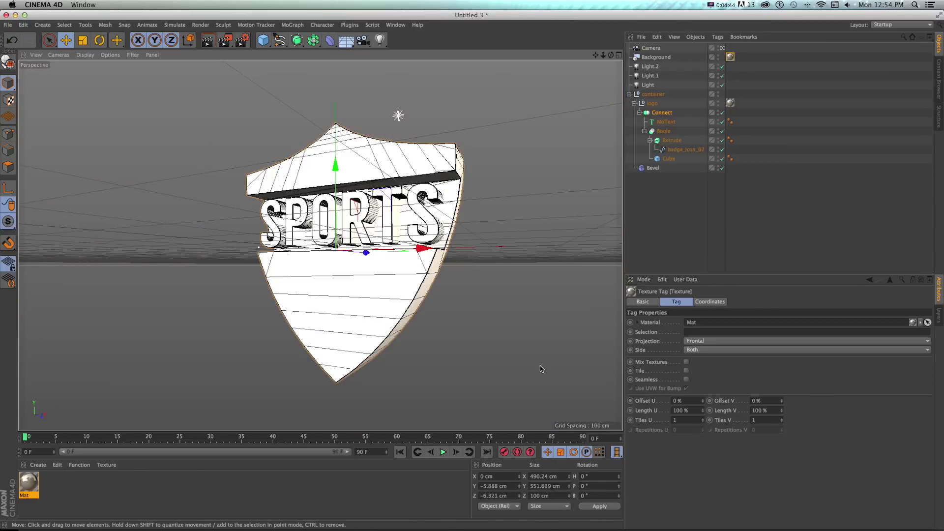
click(653, 94)
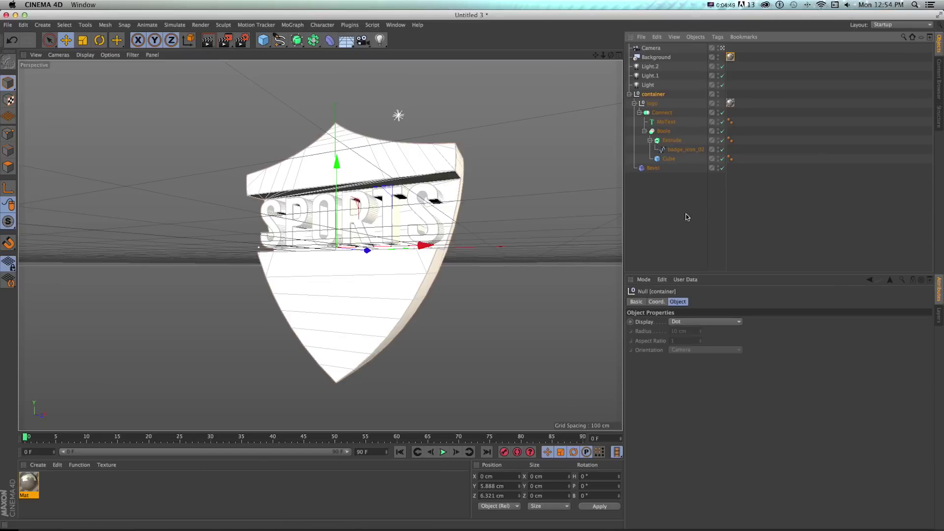
click(655, 302)
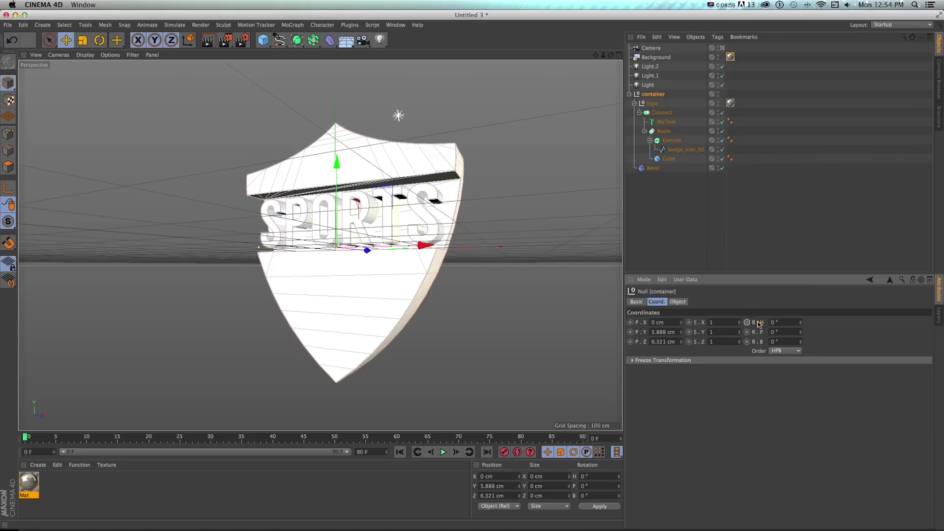
drag(801, 322, 800, 308)
key(super+z)
Keyframe the container null's heading rotation from 0° at frame 0 to 360° at frame 90.
drag(34, 437, 685, 425)
drag(788, 322, 689, 319)
click(747, 322)
right_click(748, 323)
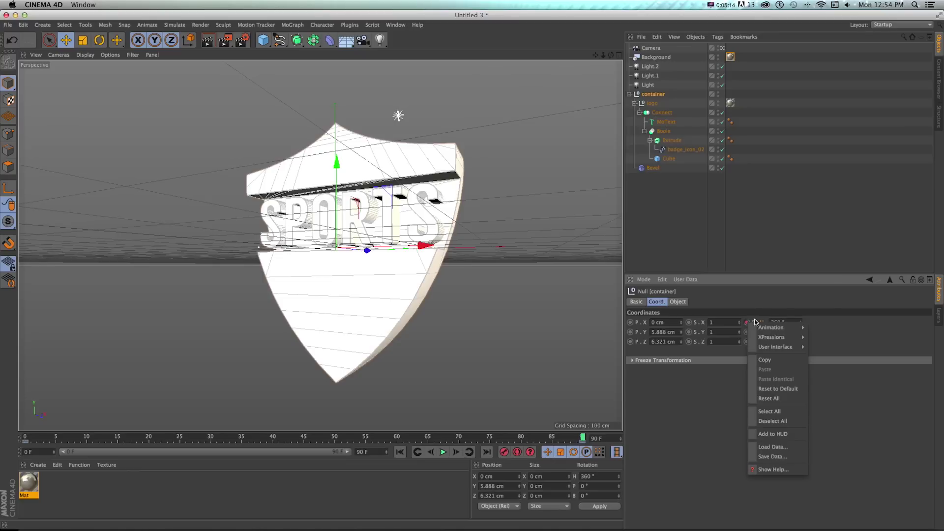
click(677, 453)
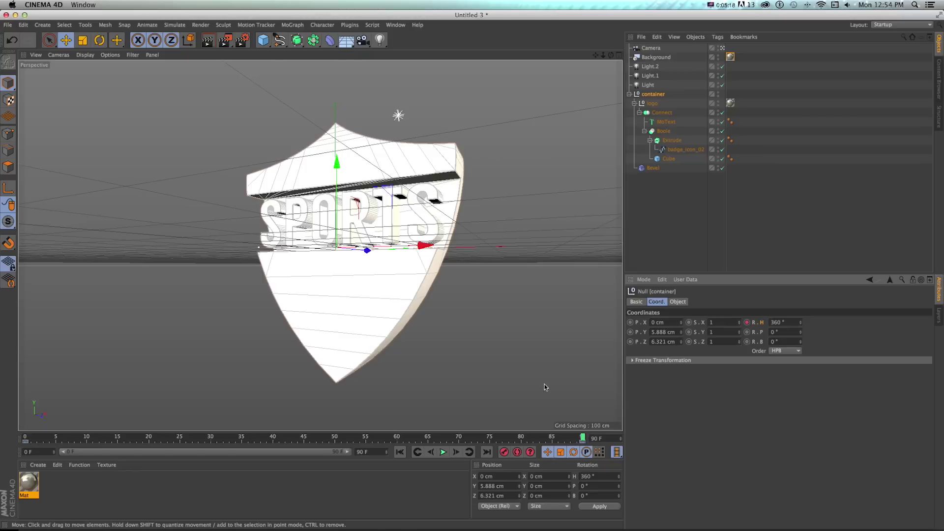
Preview the logo's rotation in the viewport, and play the rendered 3d_sports_logo_01 sequence in the Picture Viewer.
click(444, 453)
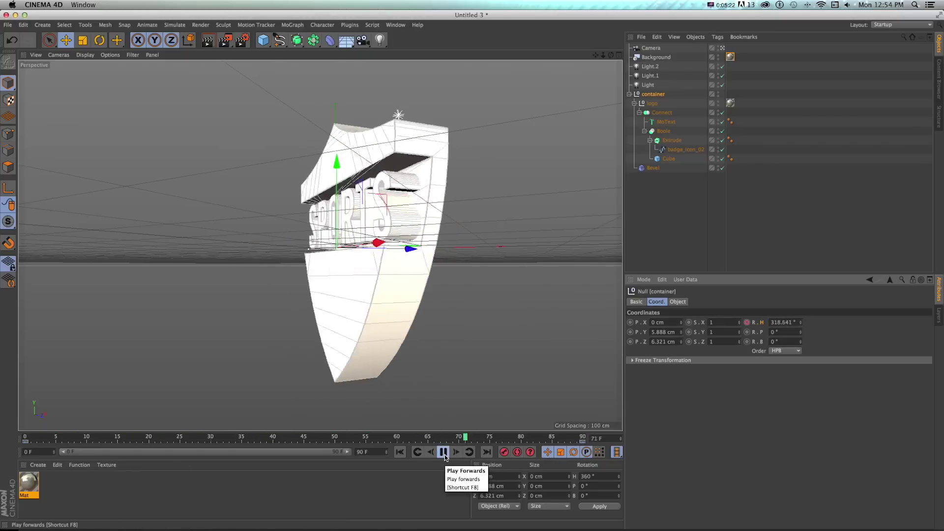
click(443, 452)
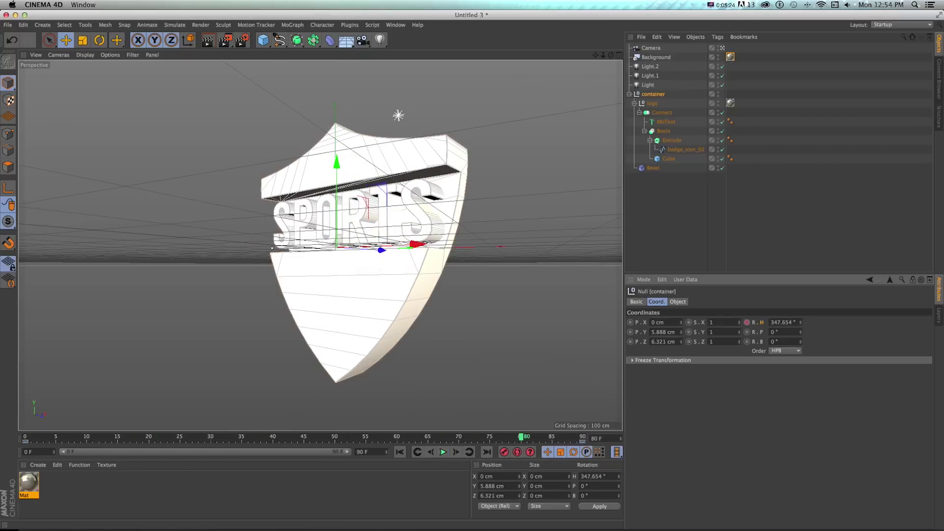
drag(943, 86, 254, 75)
drag(415, 378, 120, 364)
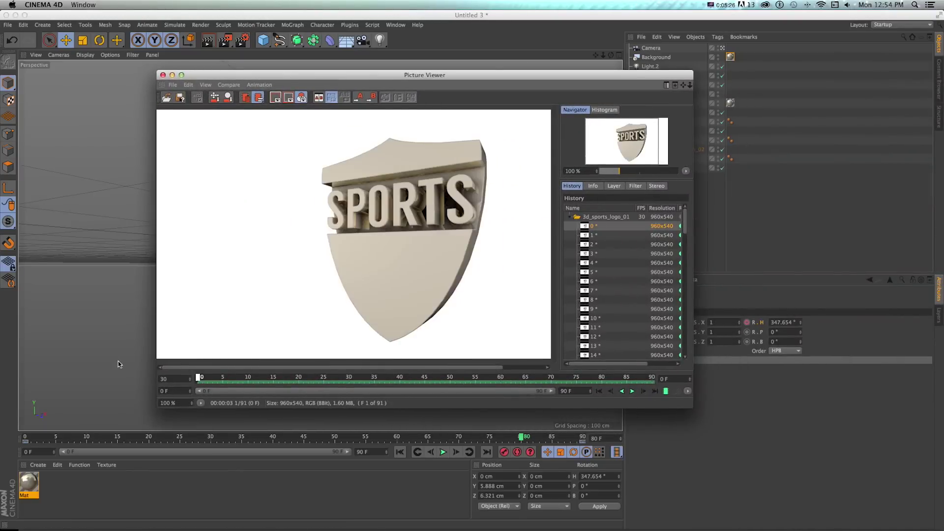
click(631, 391)
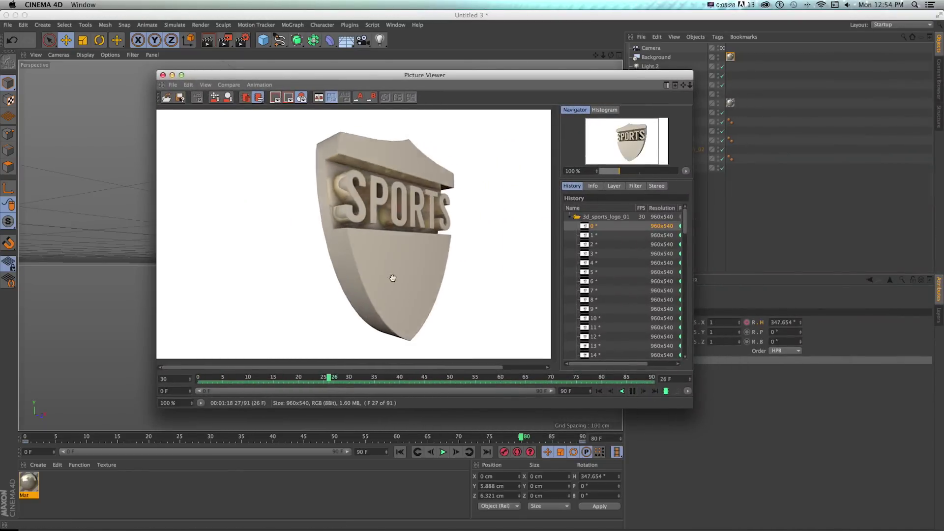